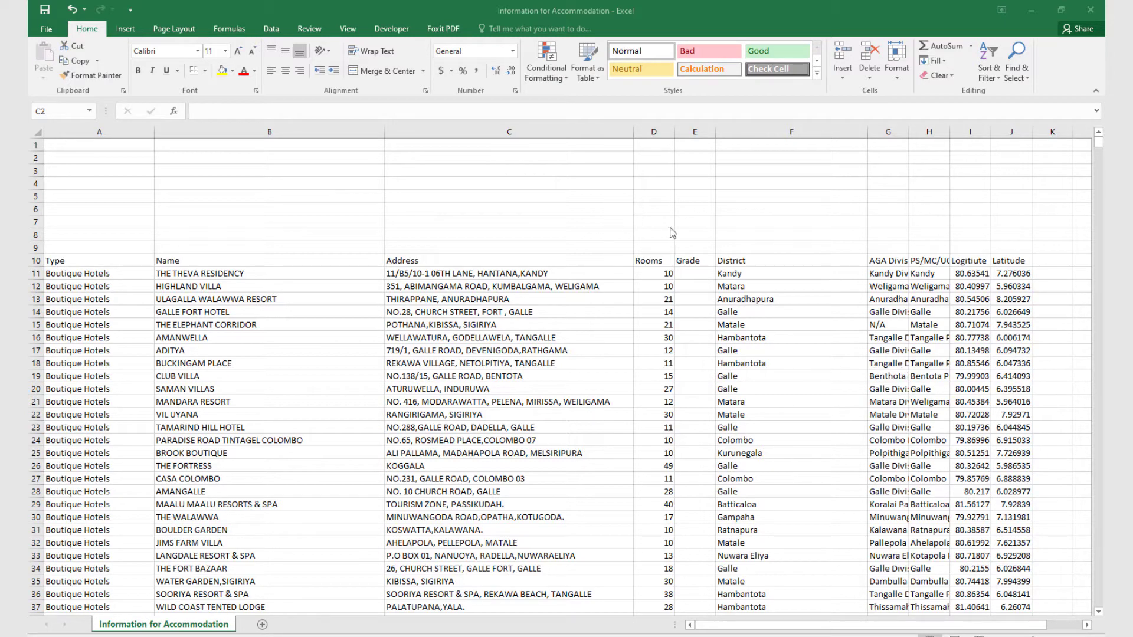
Search the accommodation sheet for "Kandy" and go through several successive matches.
{"action": "left_click", "coordinate": [735, 283]}
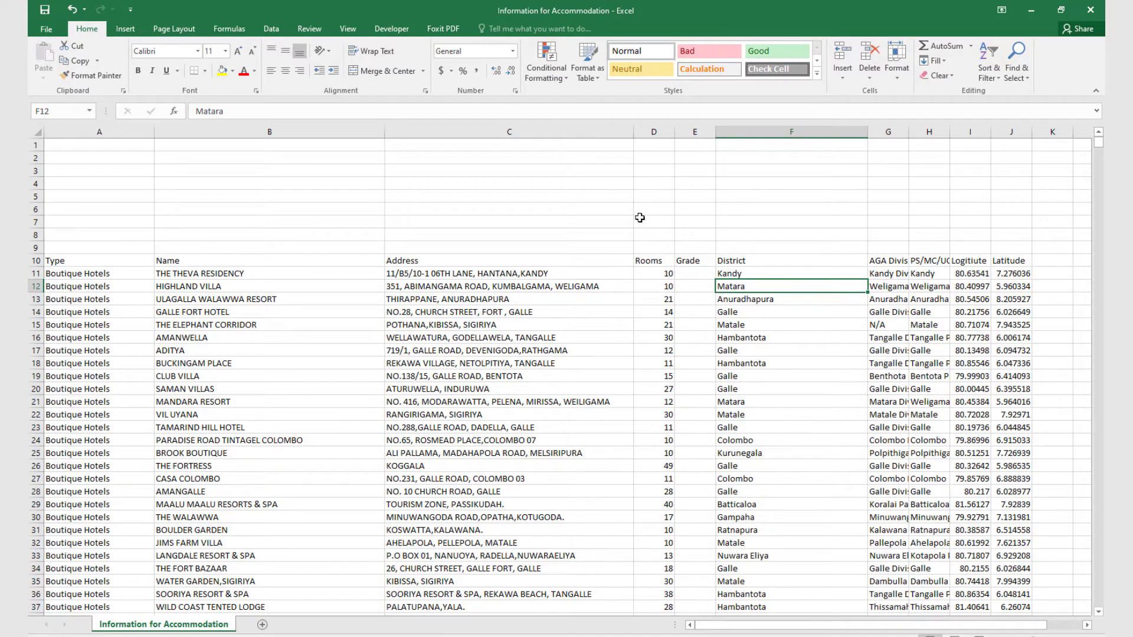
{"action": "key", "text": "ctrl+f"}
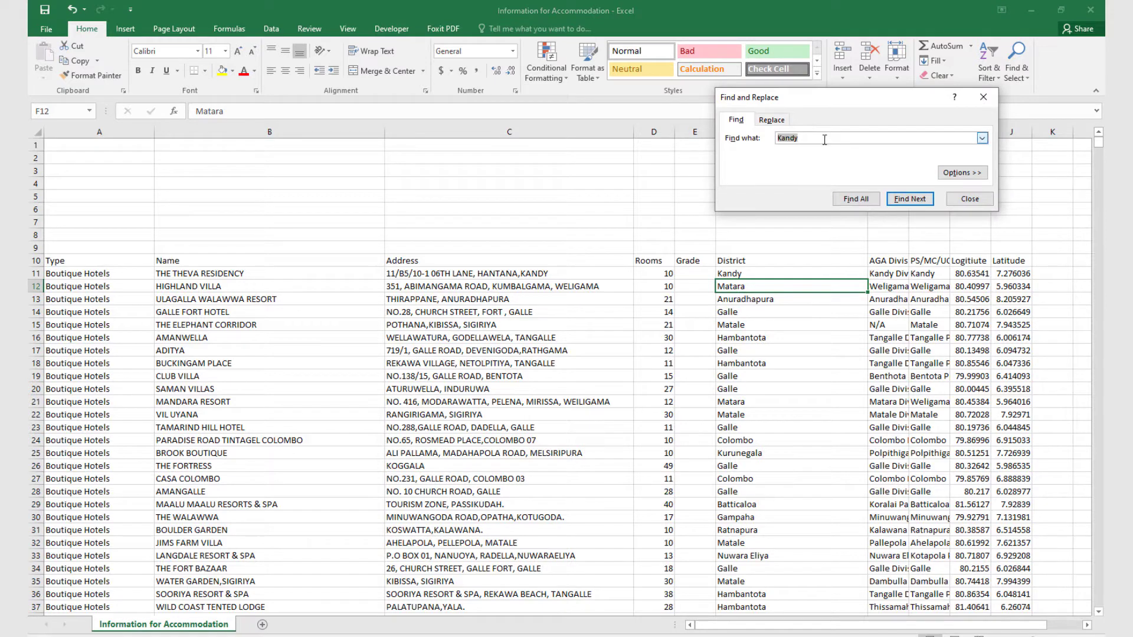
{"action": "left_click", "coordinate": [824, 140]}
{"action": "left_click_drag", "start_coordinate": [800, 134], "coordinate": [674, 134]}
{"action": "left_click", "coordinate": [907, 201]}
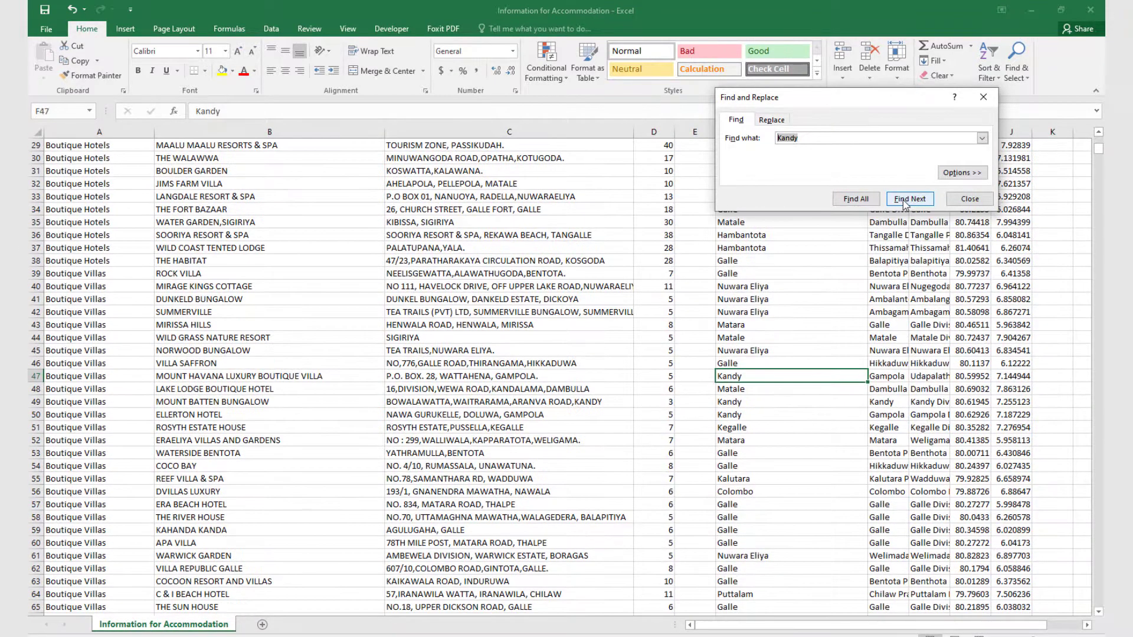
{"action": "left_click", "coordinate": [906, 201]}
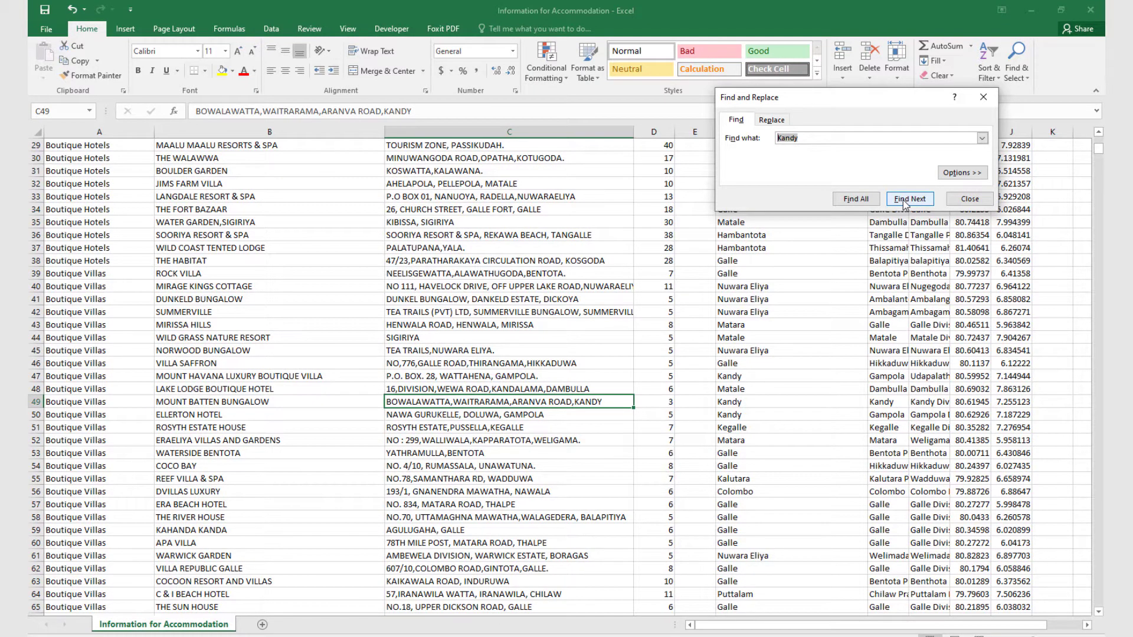
{"action": "left_click", "coordinate": [907, 200]}
{"action": "left_click", "coordinate": [906, 201]}
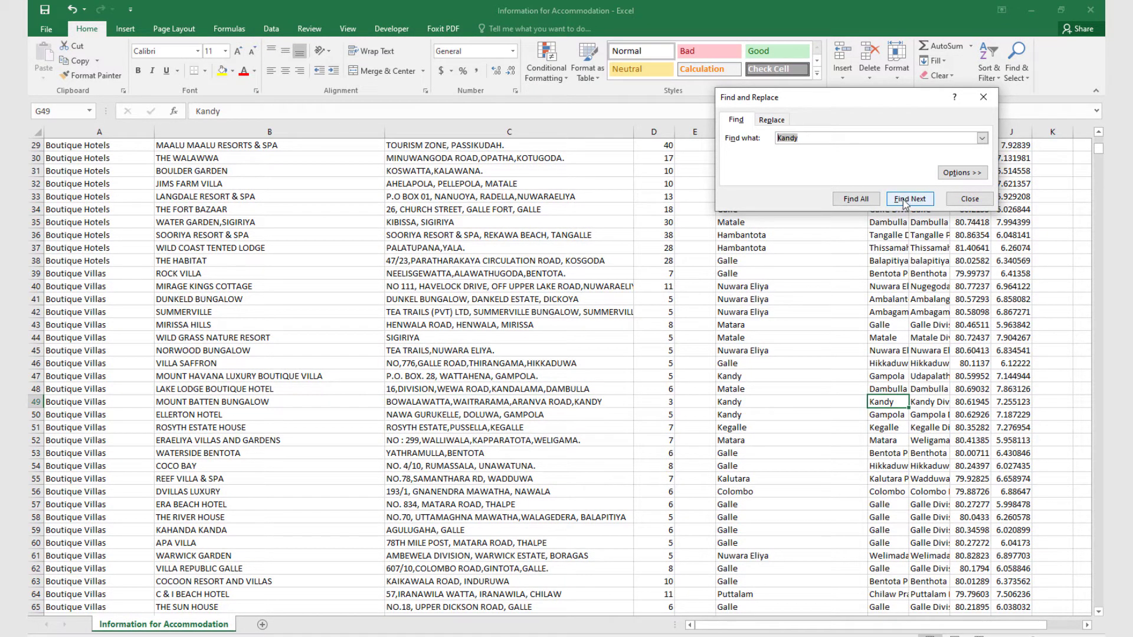
{"action": "left_click", "coordinate": [906, 201]}
{"action": "left_click", "coordinate": [906, 200]}
{"action": "left_click", "coordinate": [907, 201]}
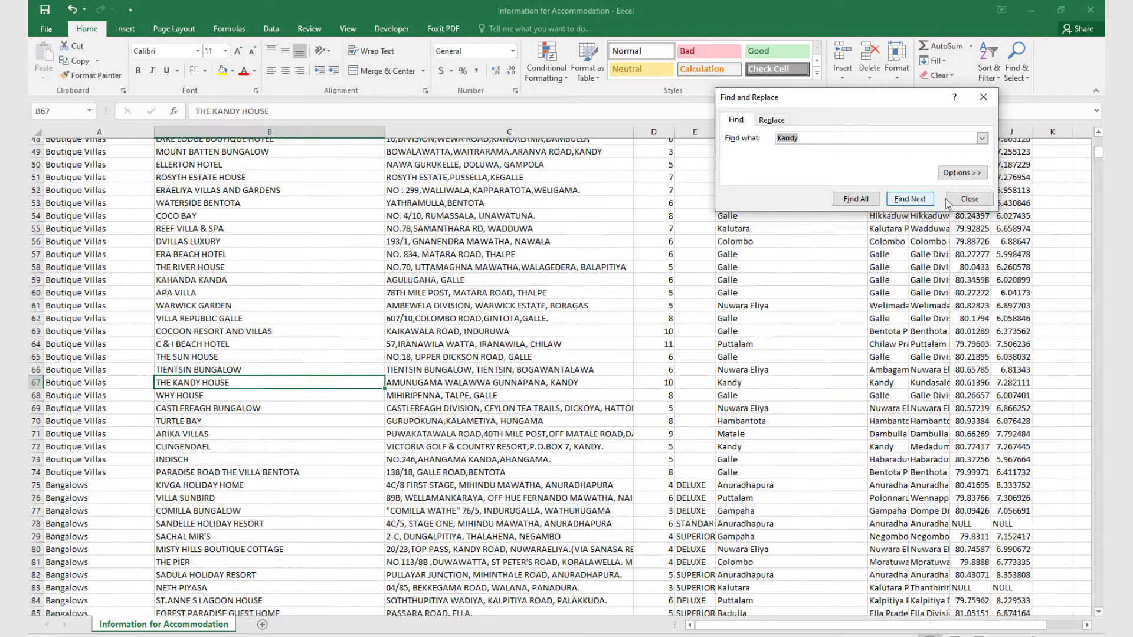
{"action": "left_click", "coordinate": [970, 199]}
{"action": "scroll", "coordinate": [801, 270], "scroll_direction": "up", "scroll_amount": 15}
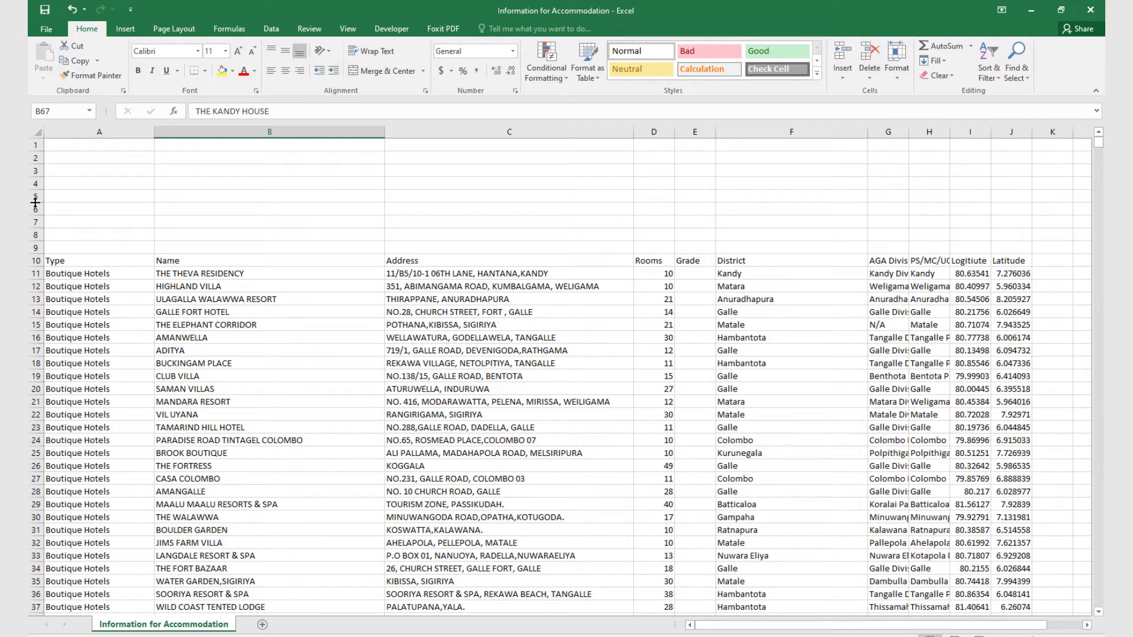
Increase the heights of the empty rows 4 and 5 above the accommodation list.
{"action": "mouse_move", "coordinate": [35, 203]}
{"action": "left_mouse_down"}
{"action": "mouse_move", "coordinate": [35, 221]}
{"action": "mouse_move", "coordinate": [35, 190]}
{"action": "mouse_move", "coordinate": [35, 204]}
{"action": "left_mouse_up"}
{"action": "left_click", "coordinate": [34, 185]}
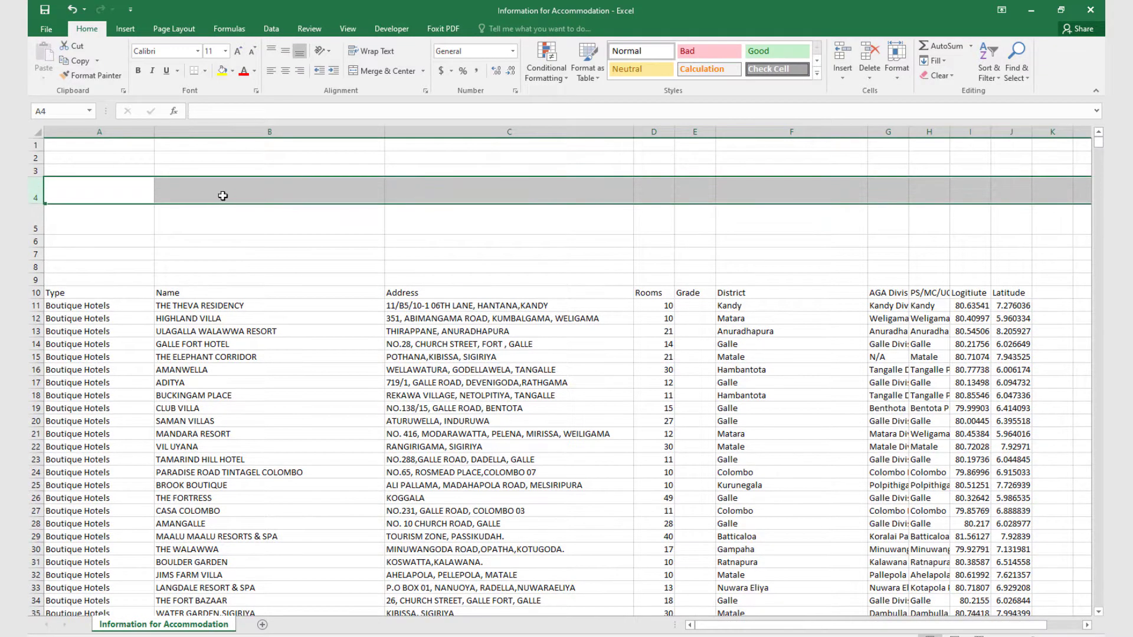
{"action": "left_click", "coordinate": [126, 216]}
{"action": "left_click", "coordinate": [107, 190]}
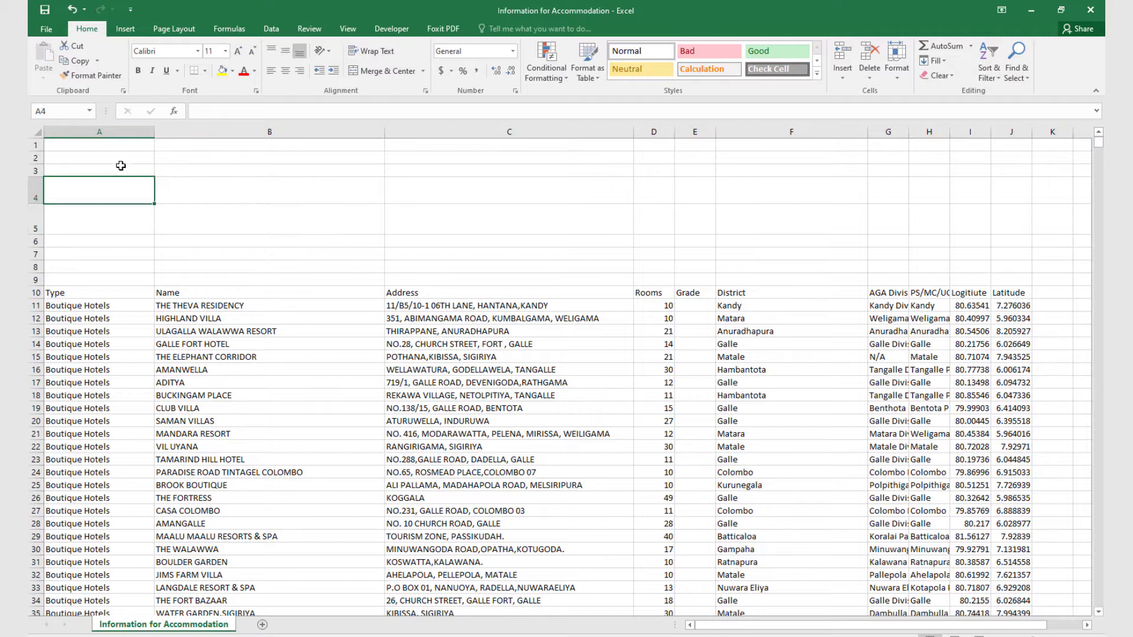
Draw a rectangle about 4.04" wide and 0.99" high over cells C4:C5 and label it "Search".
{"action": "left_click", "coordinate": [126, 30]}
{"action": "left_click", "coordinate": [257, 48]}
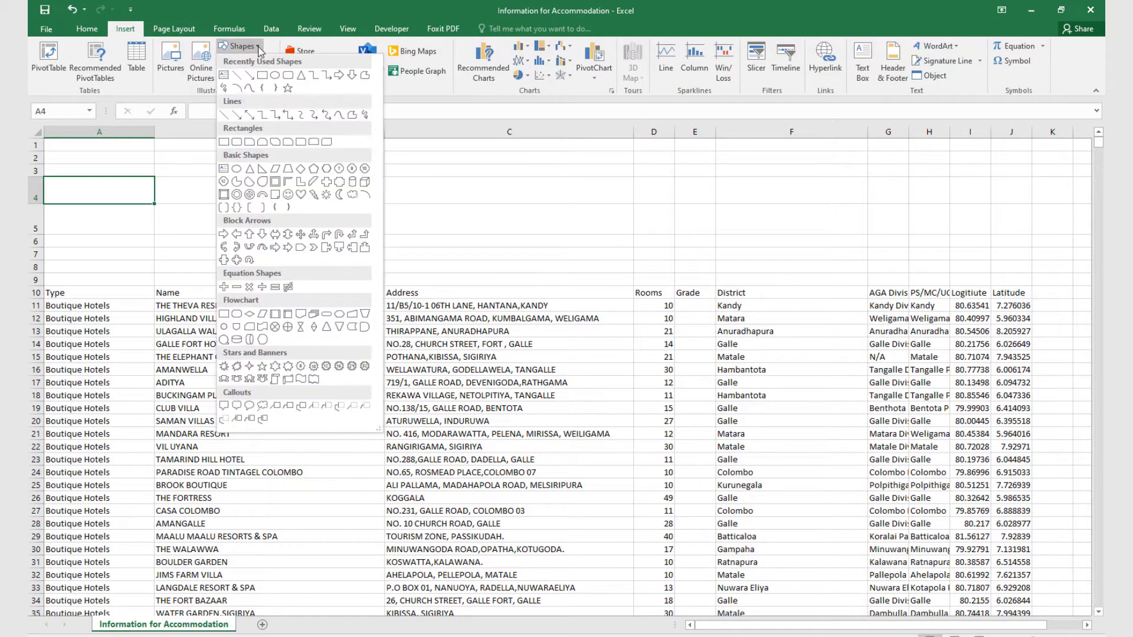
{"action": "left_click", "coordinate": [261, 75]}
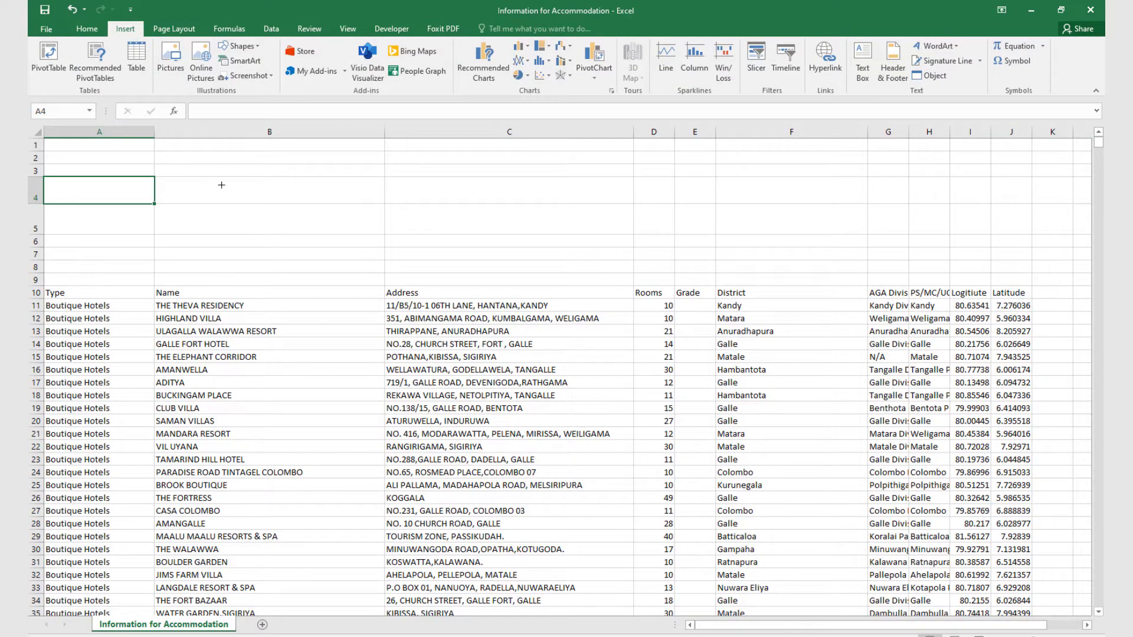
{"action": "left_click_drag", "start_coordinate": [384, 176], "coordinate": [633, 237]}
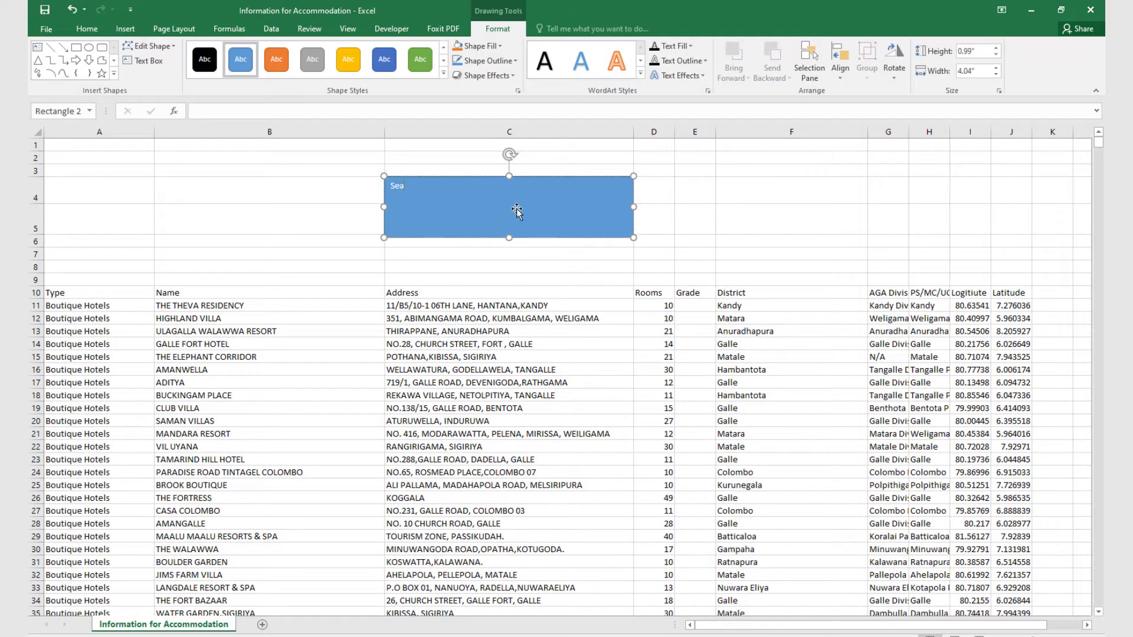
{"action": "type", "text": "Search"}
Set the rectangle's "Search" text to size 44 and centre it vertically and horizontally.
{"action": "key", "text": "ctrl+a"}
{"action": "left_click", "coordinate": [87, 29]}
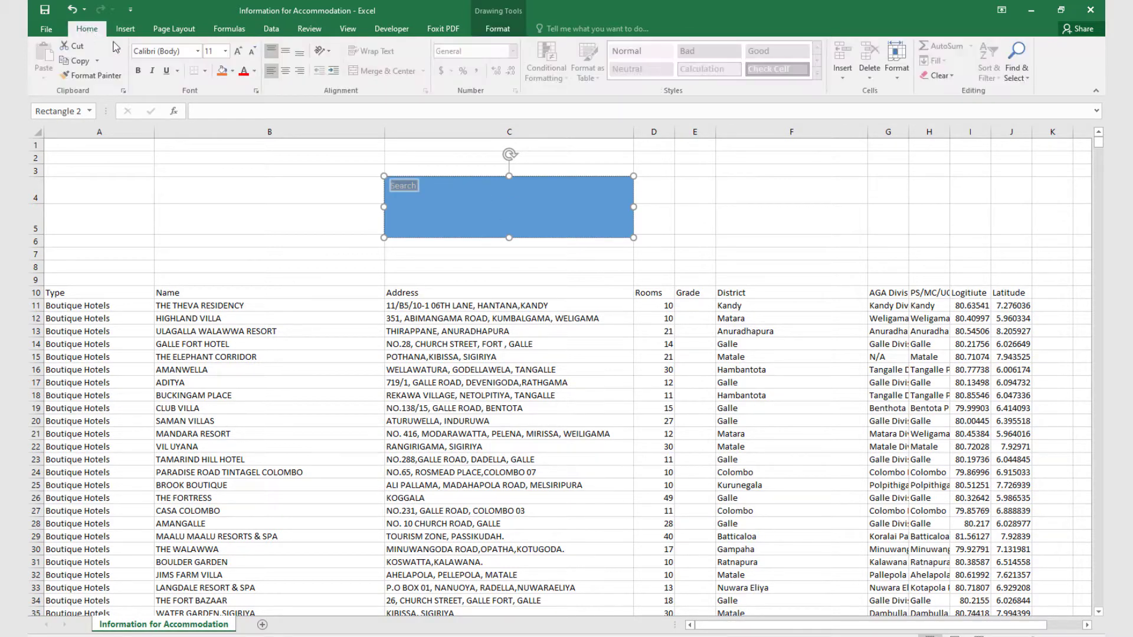
{"action": "left_click", "coordinate": [225, 51]}
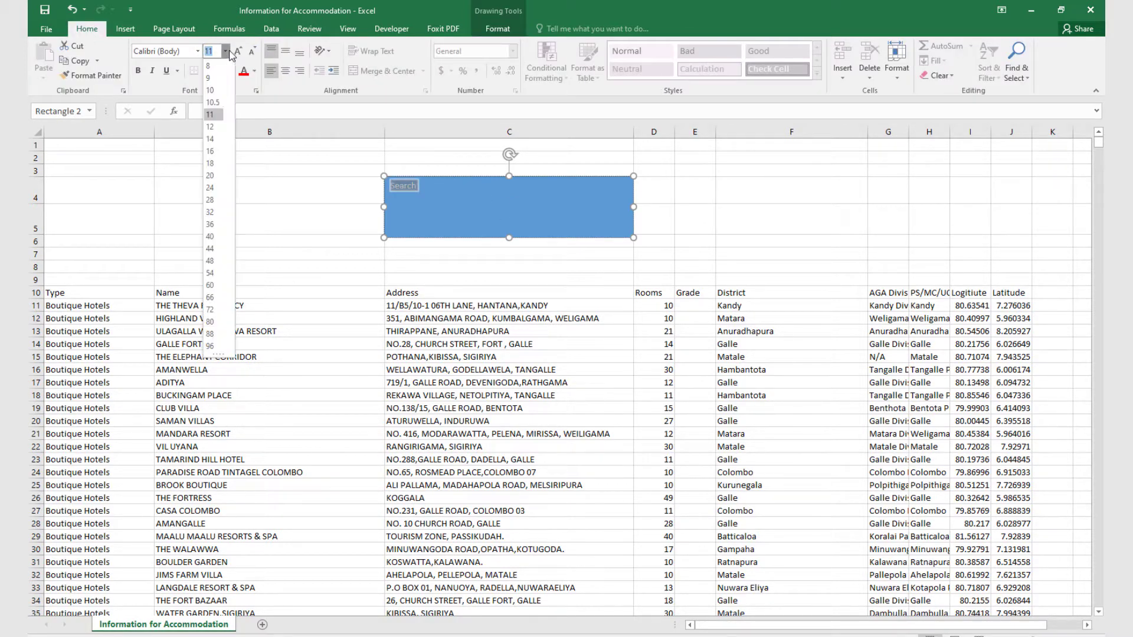
{"action": "left_click", "coordinate": [210, 164]}
{"action": "left_click", "coordinate": [225, 51]}
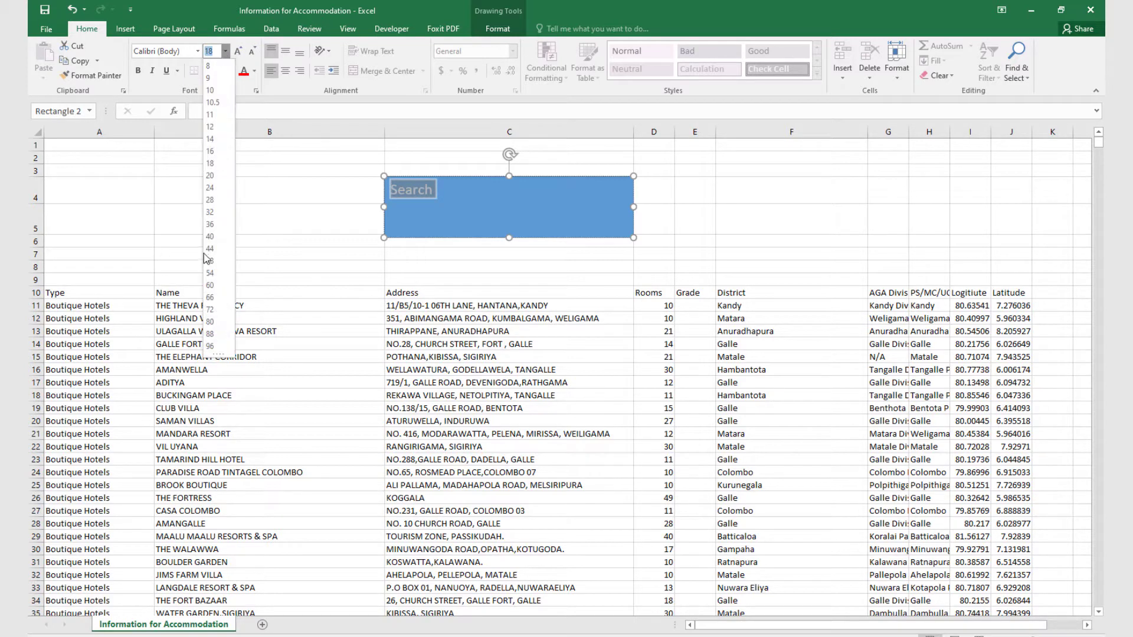
{"action": "left_click", "coordinate": [213, 250]}
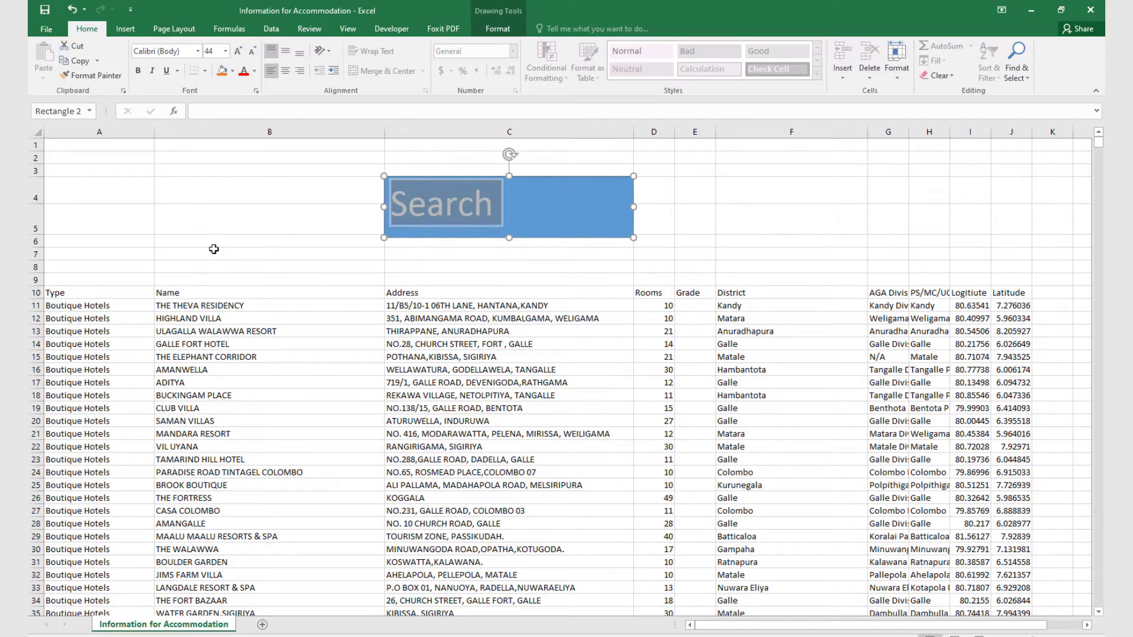
{"action": "left_click", "coordinate": [285, 51]}
{"action": "left_click", "coordinate": [285, 70]}
{"action": "left_click", "coordinate": [309, 248]}
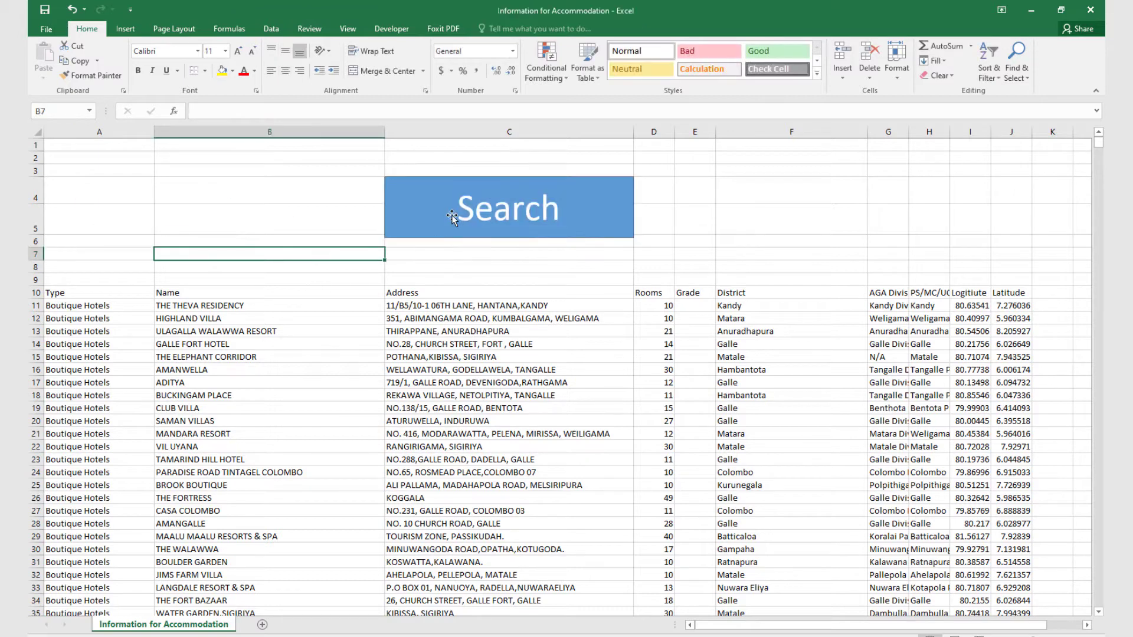
Apply a centred outer shadow to the Search rectangle.
{"action": "left_click", "coordinate": [454, 213]}
{"action": "left_click", "coordinate": [507, 31]}
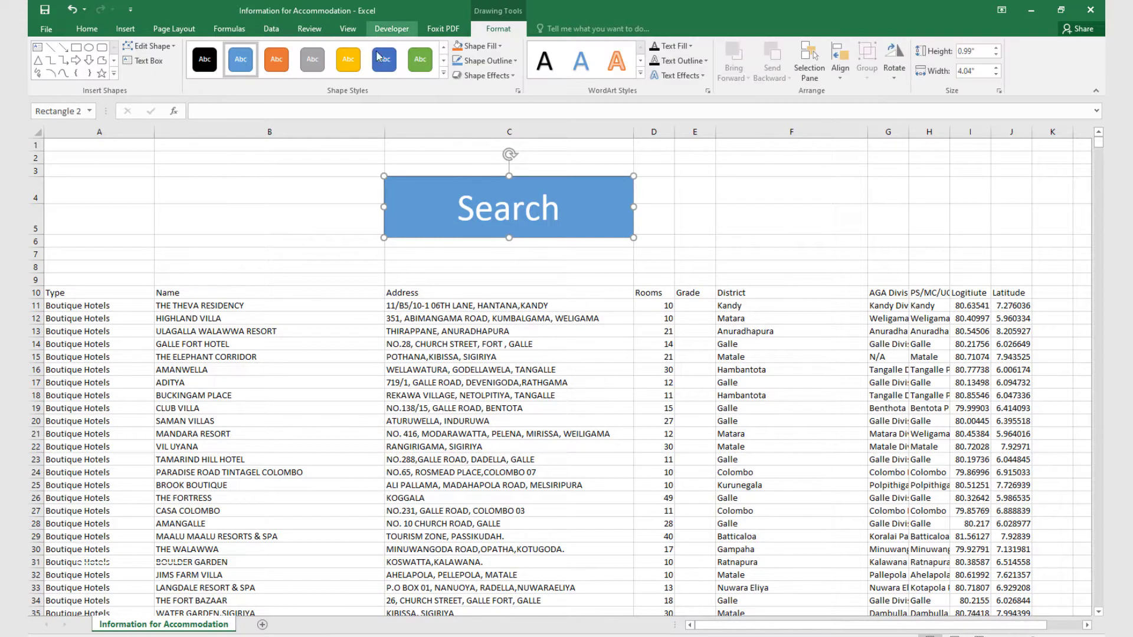
{"action": "left_click", "coordinate": [505, 75]}
{"action": "mouse_move", "coordinate": [483, 132]}
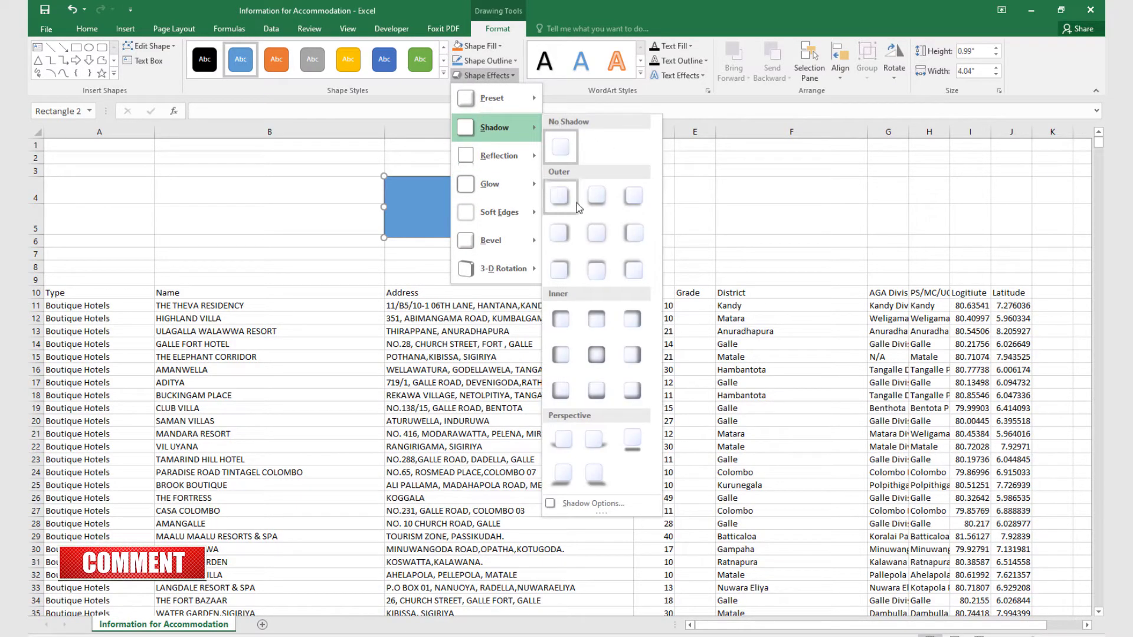
{"action": "left_click", "coordinate": [591, 232]}
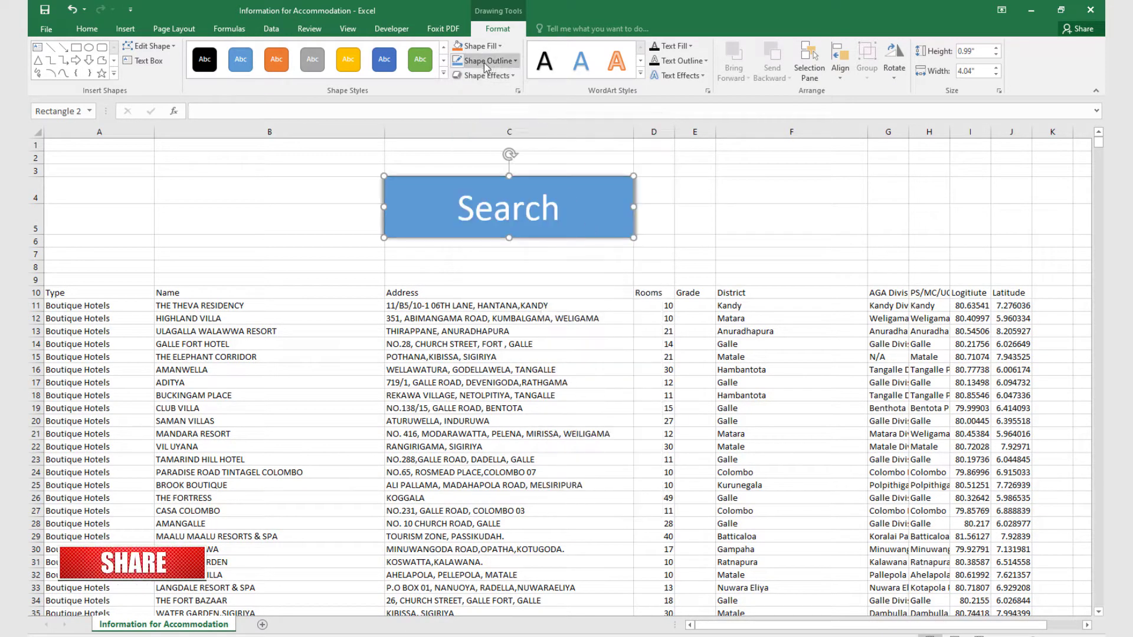
Add a bevel effect to the Search rectangle so it looks like a raised button.
{"action": "left_click", "coordinate": [506, 76]}
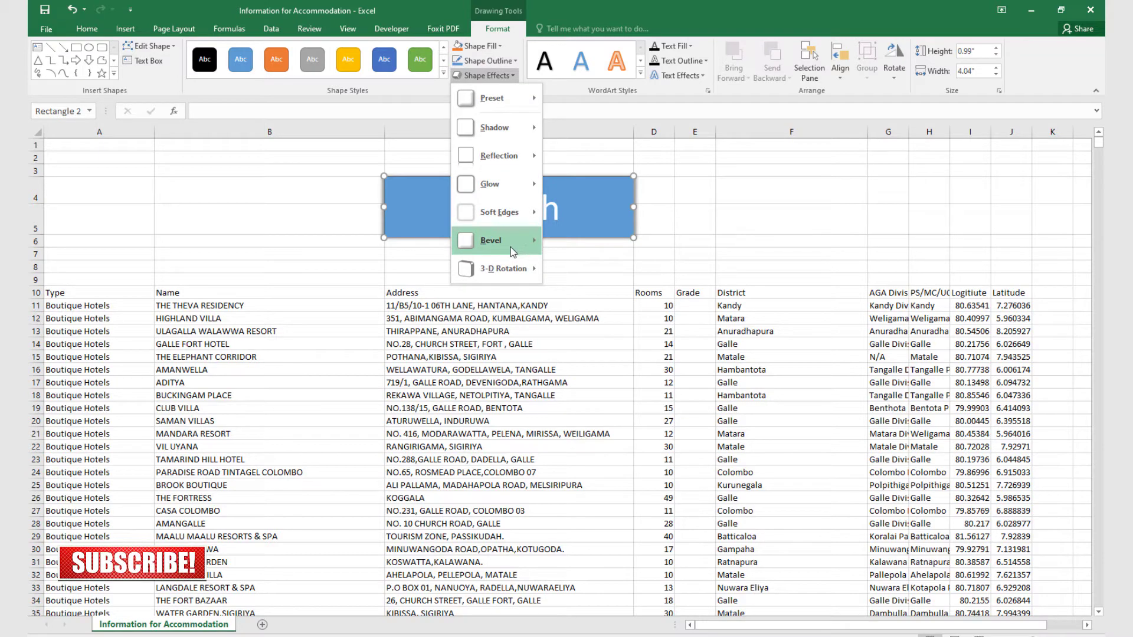
{"action": "mouse_move", "coordinate": [522, 245]}
{"action": "left_click", "coordinate": [565, 314]}
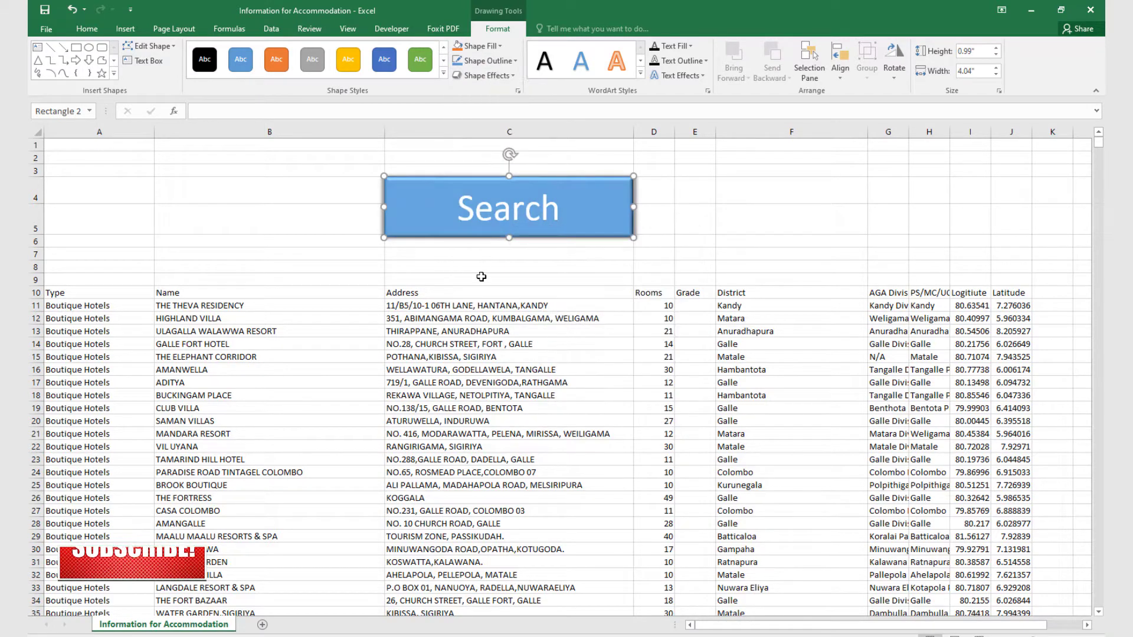
{"action": "left_click", "coordinate": [476, 267]}
{"action": "left_click", "coordinate": [304, 242]}
{"action": "left_click", "coordinate": [319, 198]}
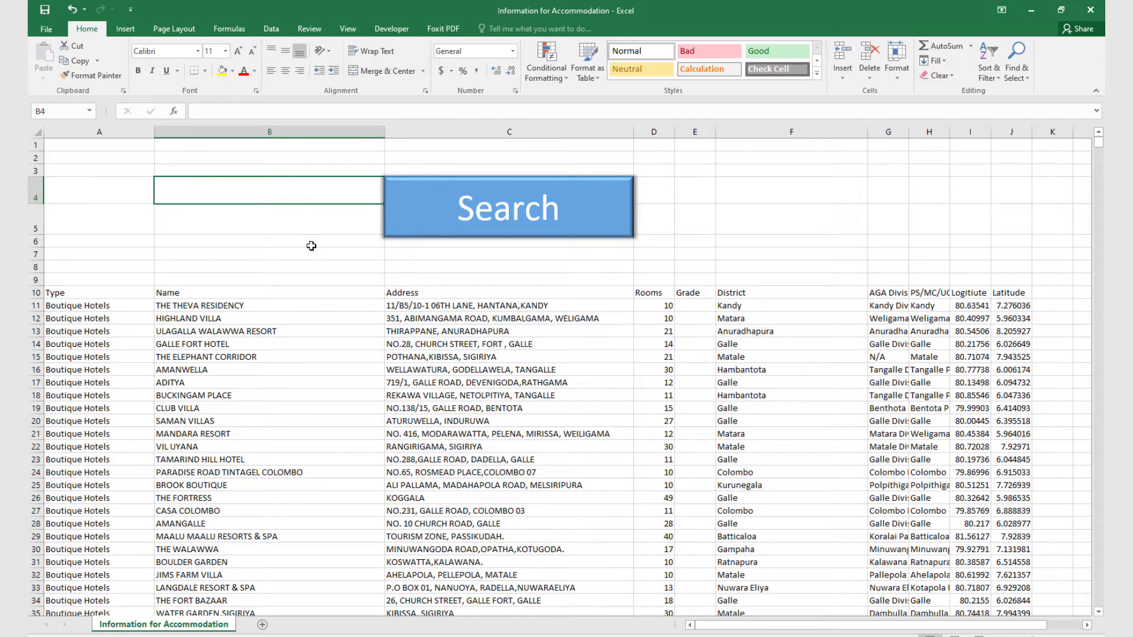
Copy the District header from F10 into cell B4 beside the Search button.
{"action": "left_click", "coordinate": [733, 295]}
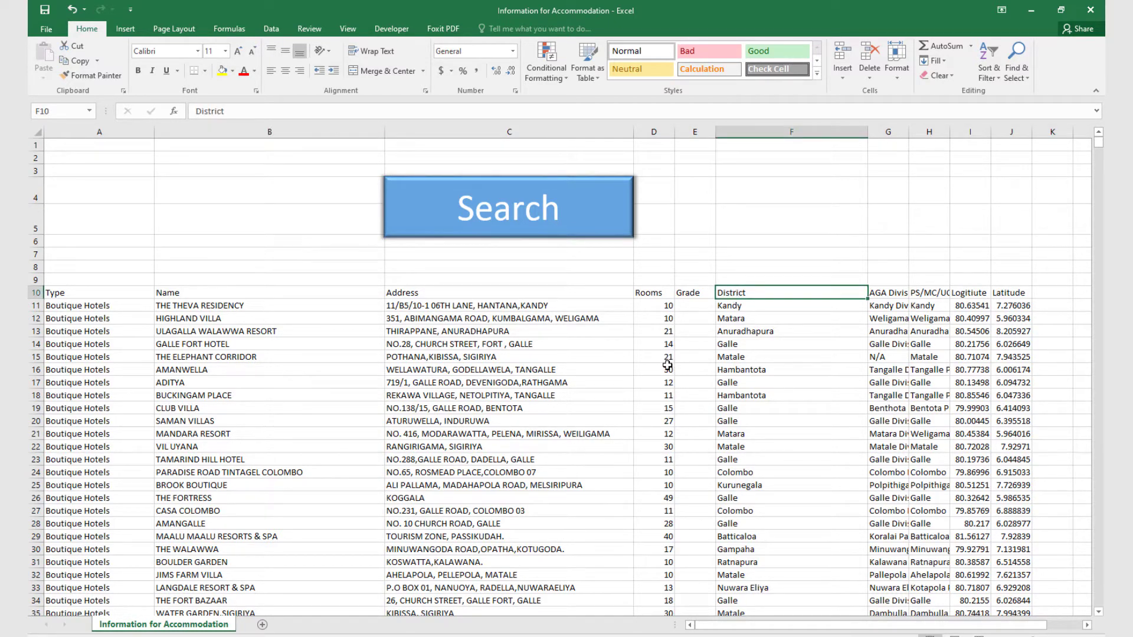
{"action": "key", "text": "ctrl+c"}
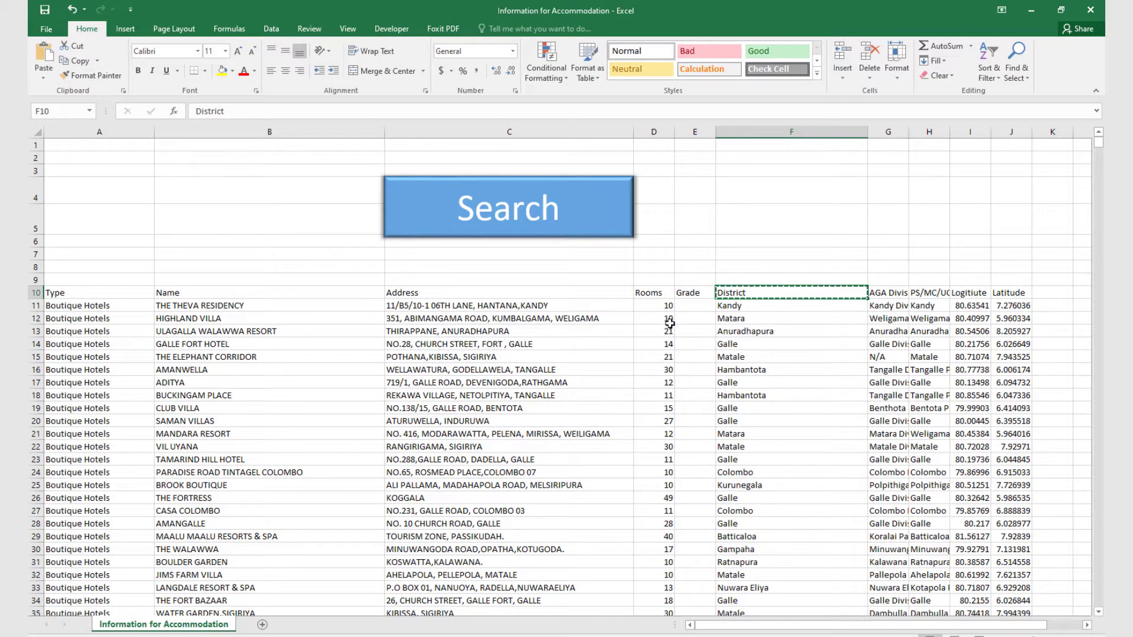
{"action": "left_click", "coordinate": [298, 190]}
{"action": "key", "text": "ctrl+v"}
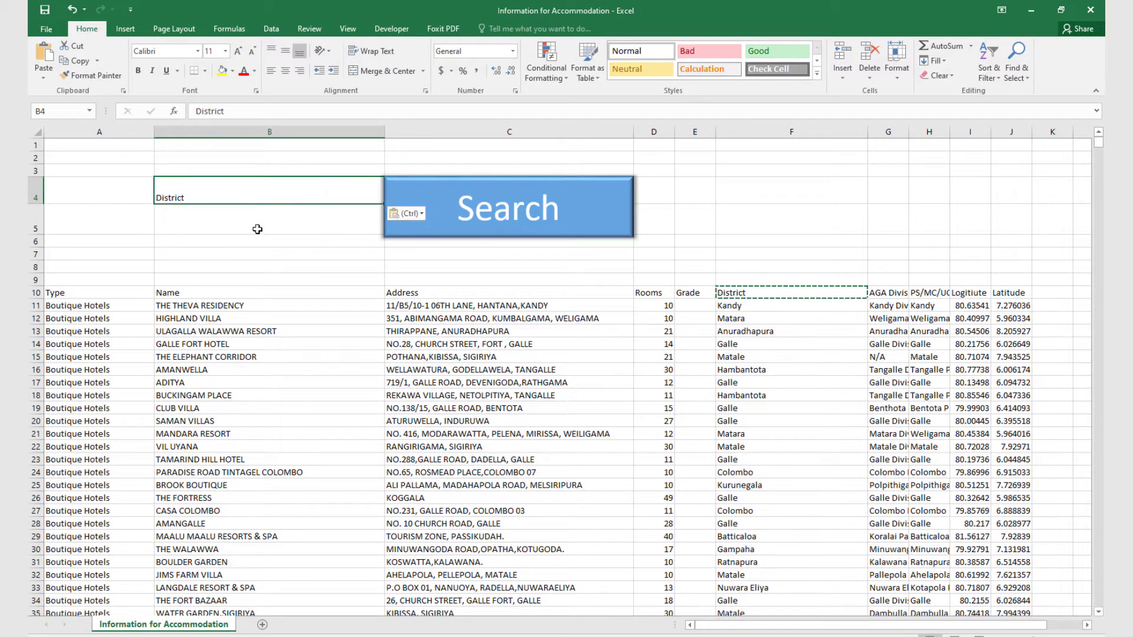
{"action": "double_click", "coordinate": [210, 193]}
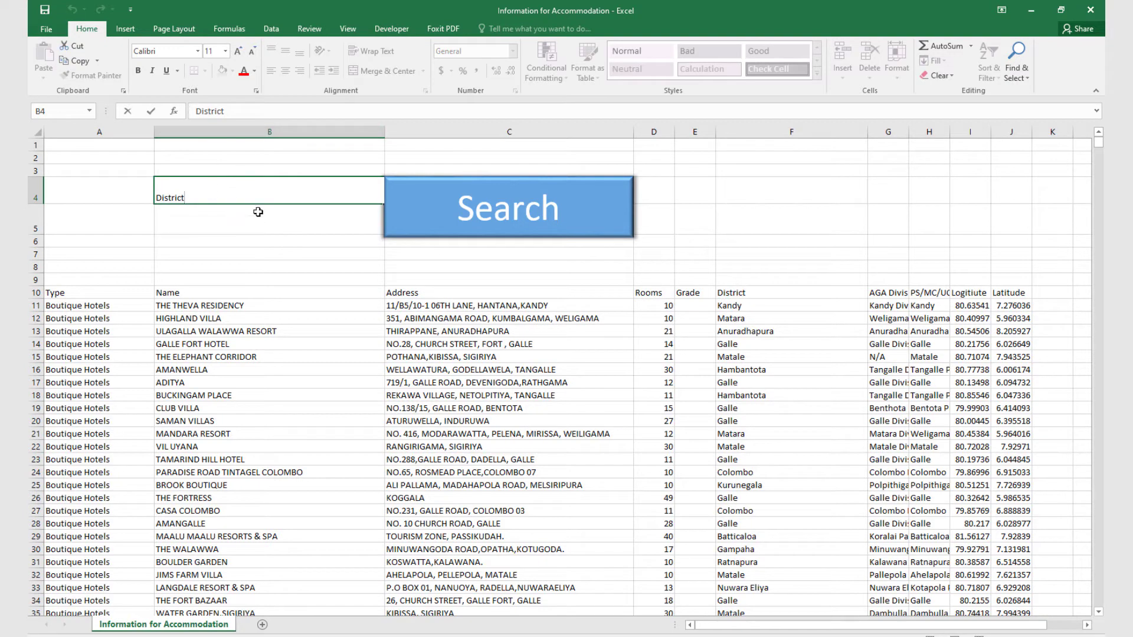
{"action": "left_click", "coordinate": [244, 229]}
Centre the District label in cell B4 vertically and horizontally.
{"action": "left_click", "coordinate": [256, 192]}
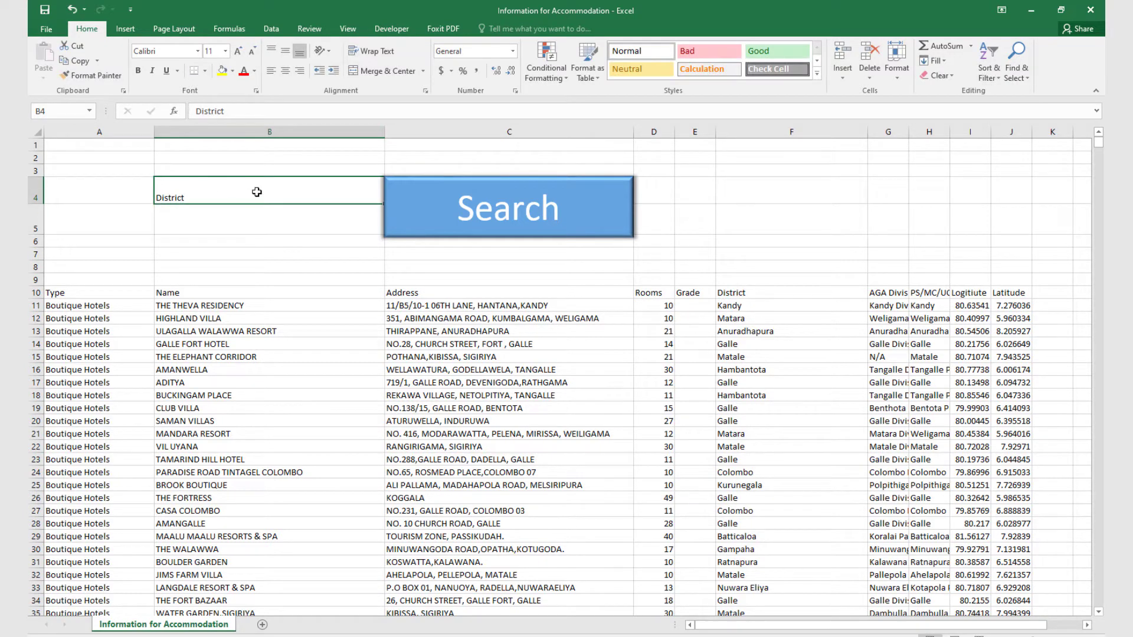
{"action": "left_click", "coordinate": [285, 51]}
{"action": "left_click", "coordinate": [284, 70]}
{"action": "left_click", "coordinate": [269, 230]}
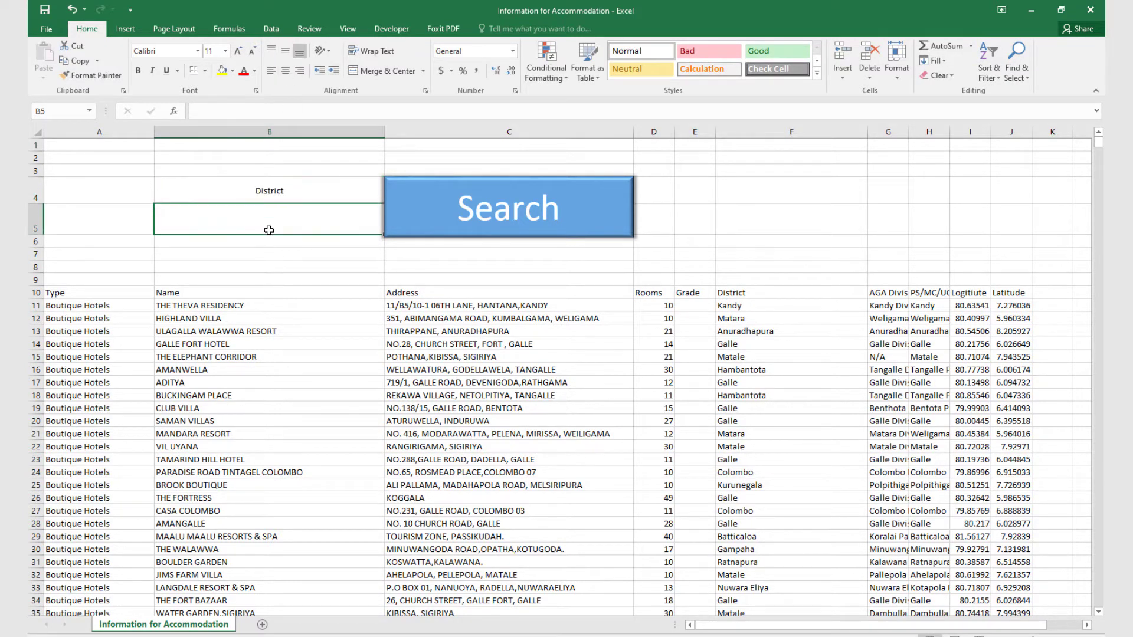
{"action": "double_click", "coordinate": [263, 220]}
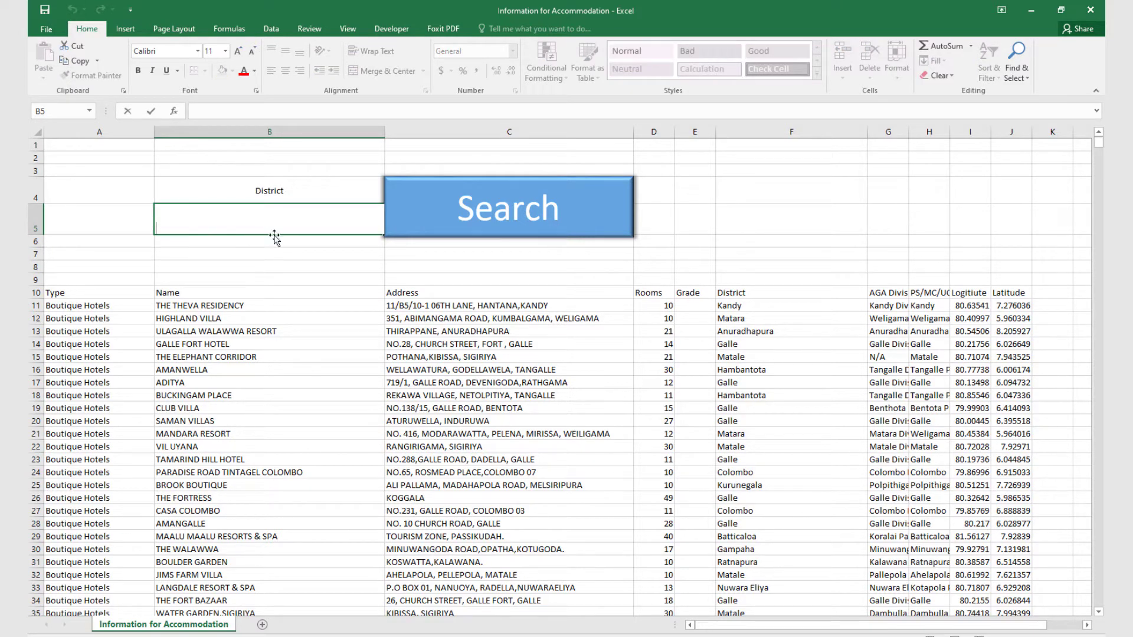
Fill the District label cell B4 with light blue and the input cell B5 below it with light orange.
{"action": "left_click", "coordinate": [264, 190]}
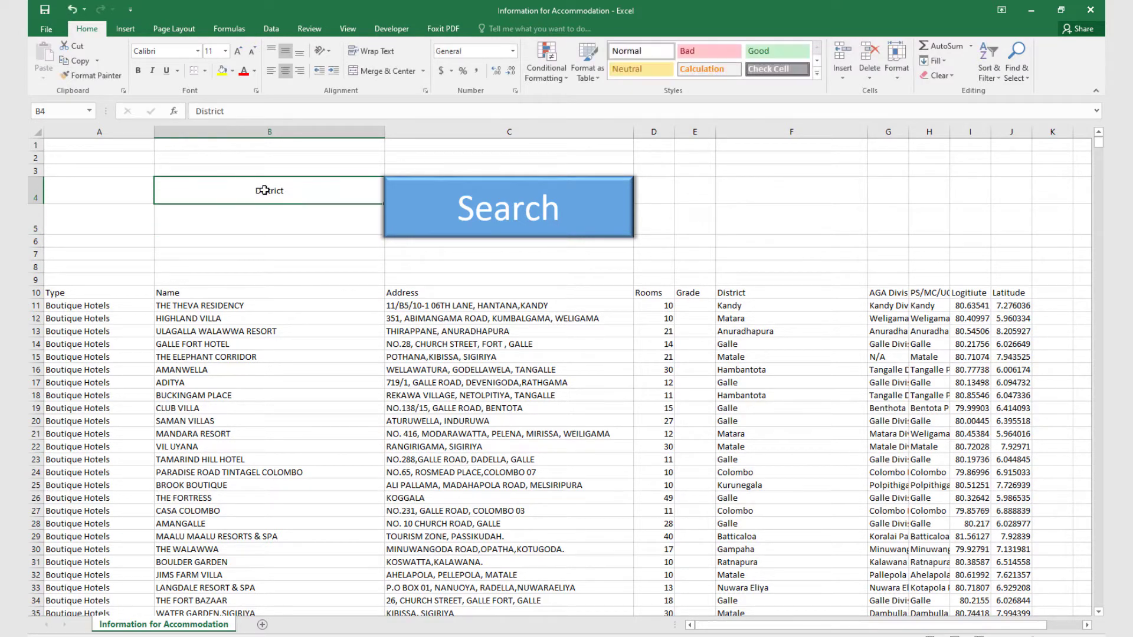
{"action": "left_click", "coordinate": [235, 71]}
{"action": "left_click", "coordinate": [269, 134]}
{"action": "left_click", "coordinate": [276, 226]}
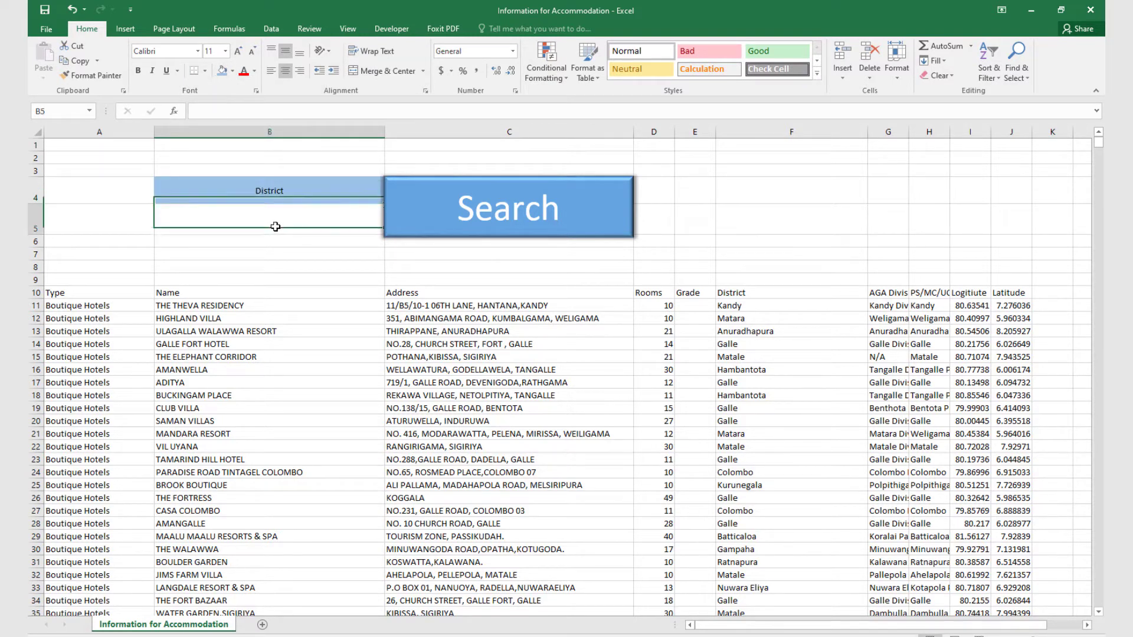
{"action": "left_click", "coordinate": [233, 71]}
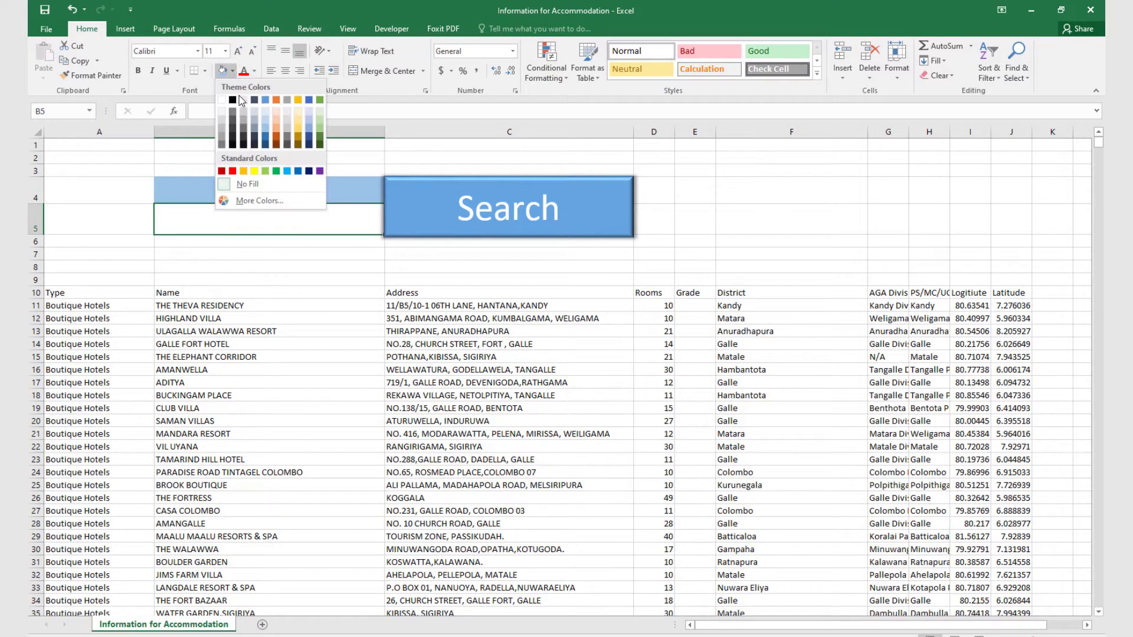
{"action": "left_click", "coordinate": [276, 128]}
{"action": "left_click", "coordinate": [276, 264]}
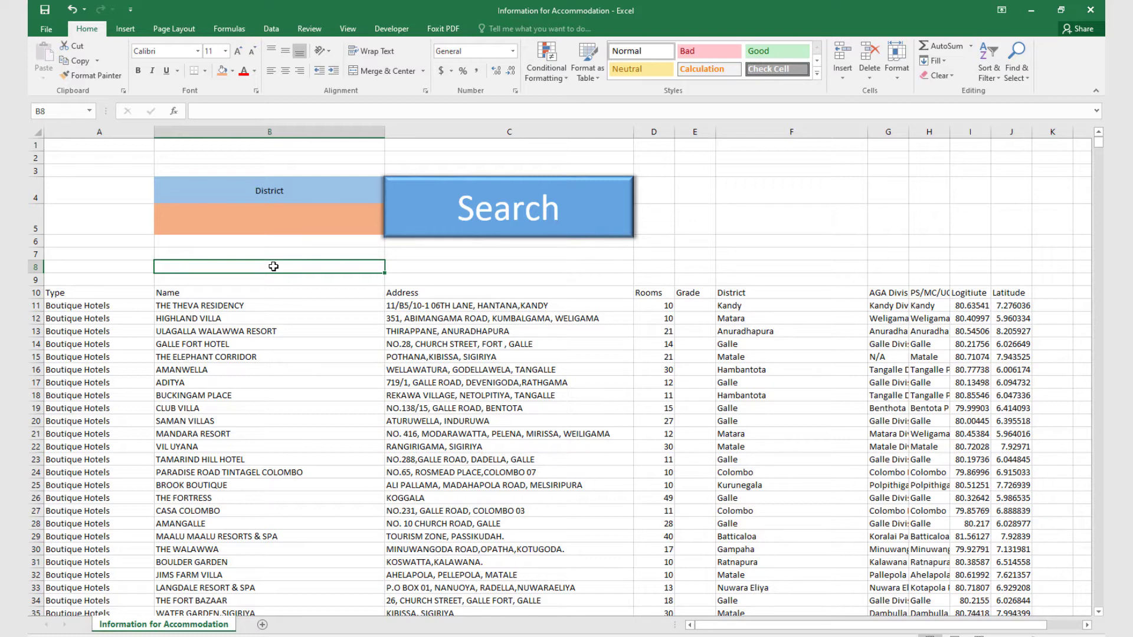
Stop the macro recording that is already running.
{"action": "left_click", "coordinate": [392, 29]}
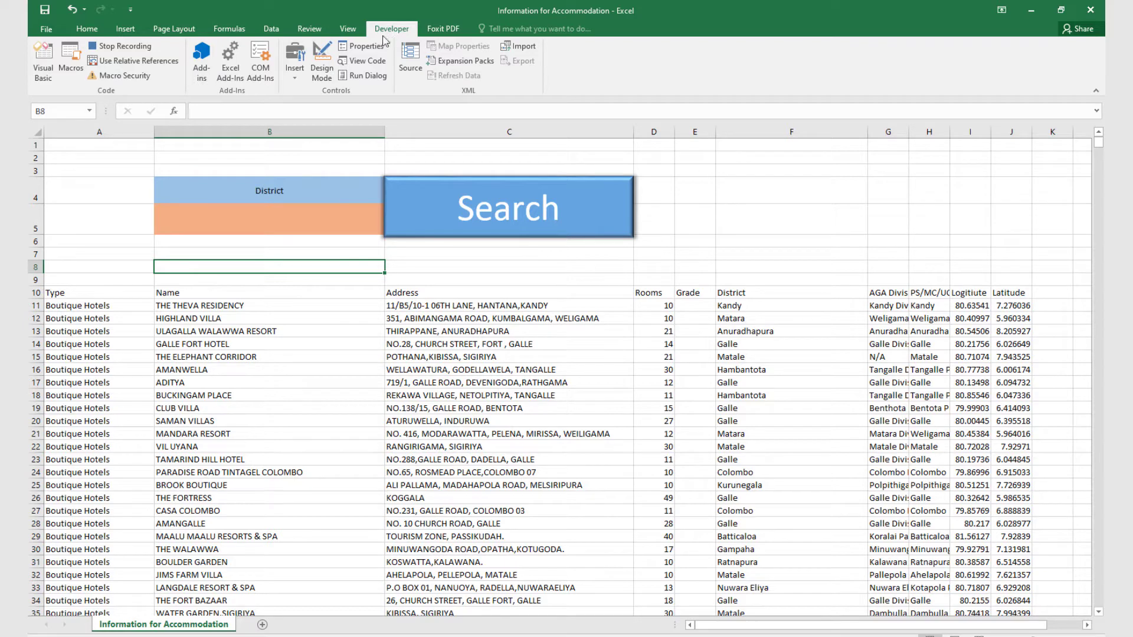
{"action": "left_click", "coordinate": [118, 46]}
{"action": "left_click", "coordinate": [72, 172]}
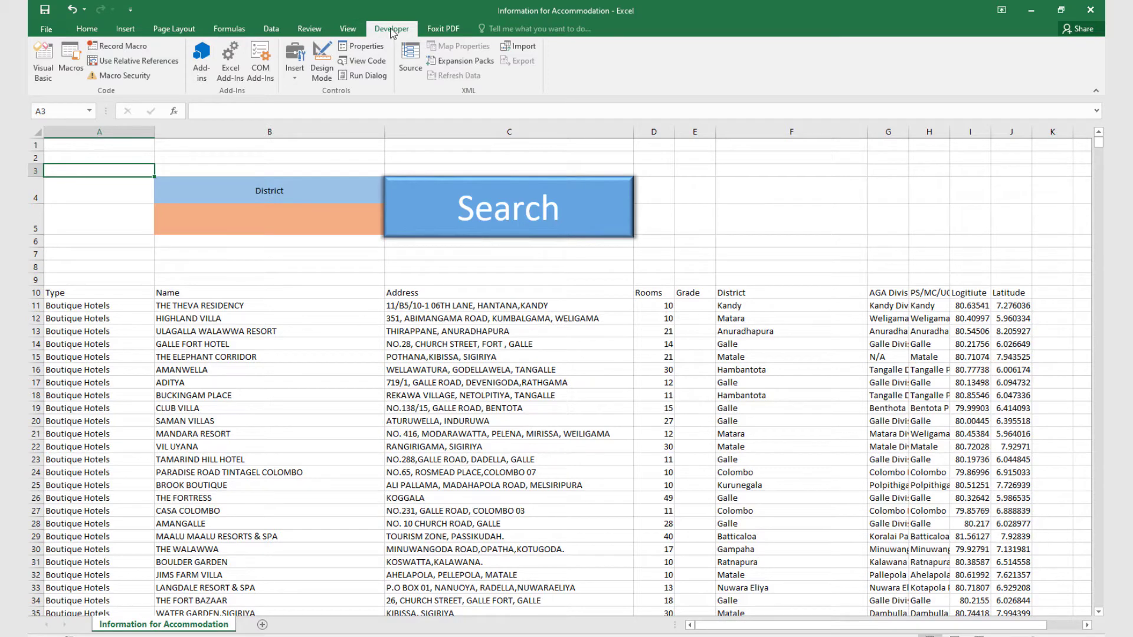
Make sure the Developer tab is enabled in the ribbon customization options.
{"action": "left_click", "coordinate": [45, 29]}
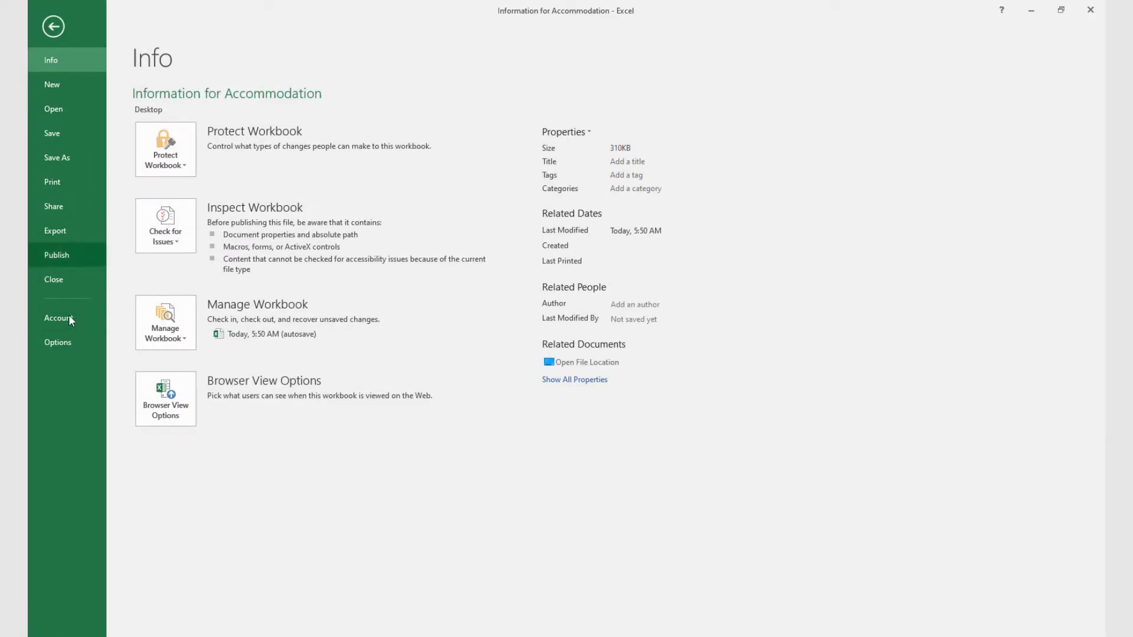
{"action": "left_click", "coordinate": [59, 345]}
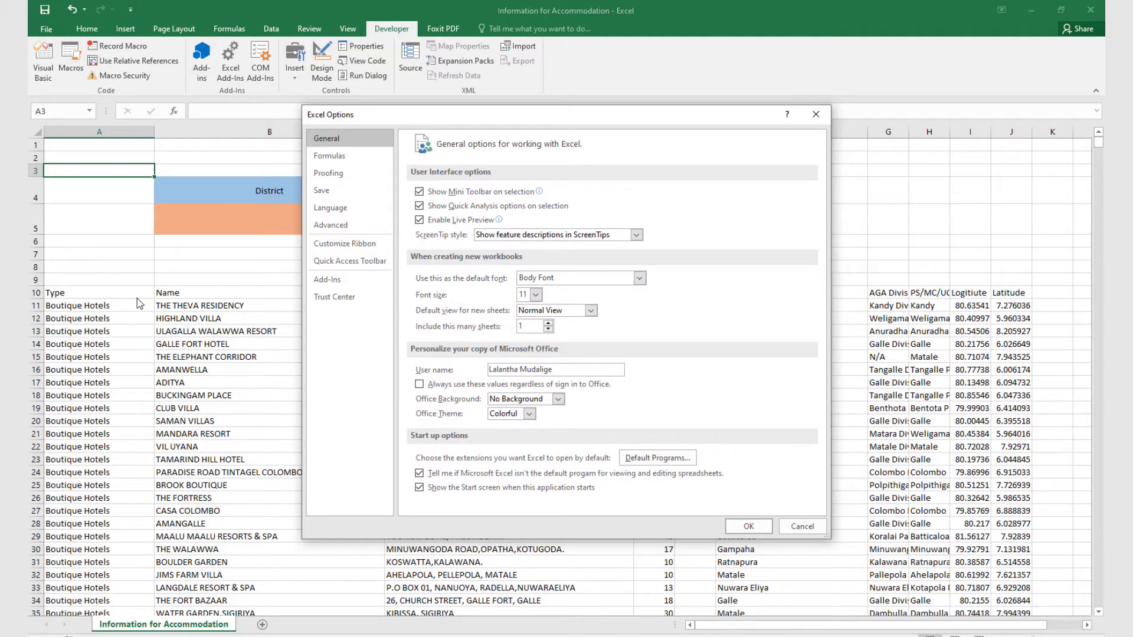
{"action": "left_click", "coordinate": [346, 243]}
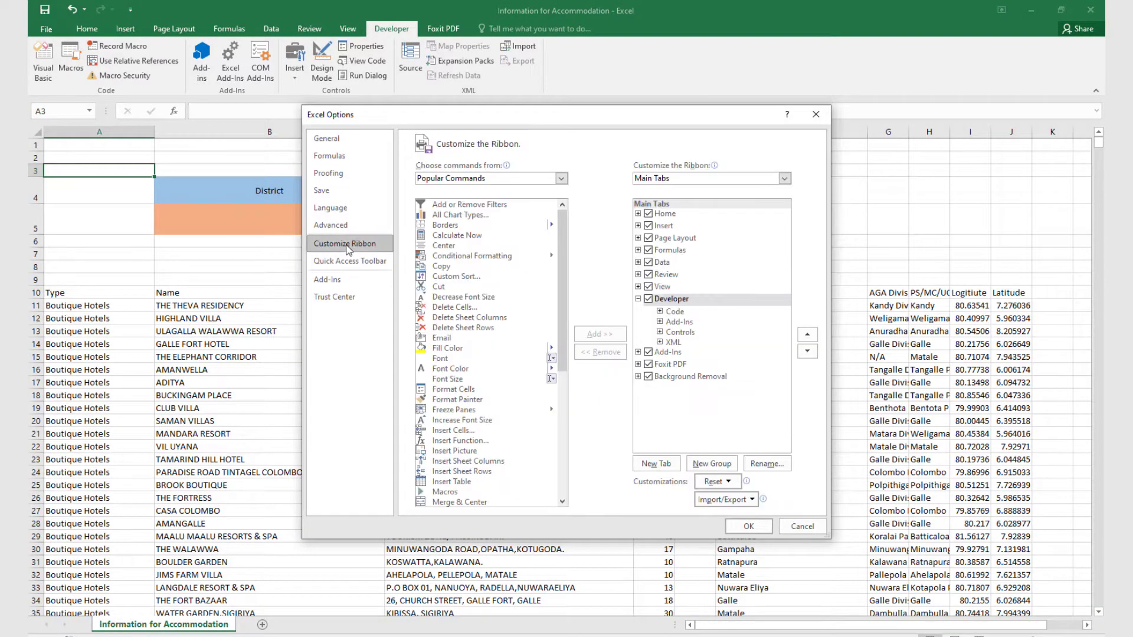
{"action": "left_click", "coordinate": [649, 299]}
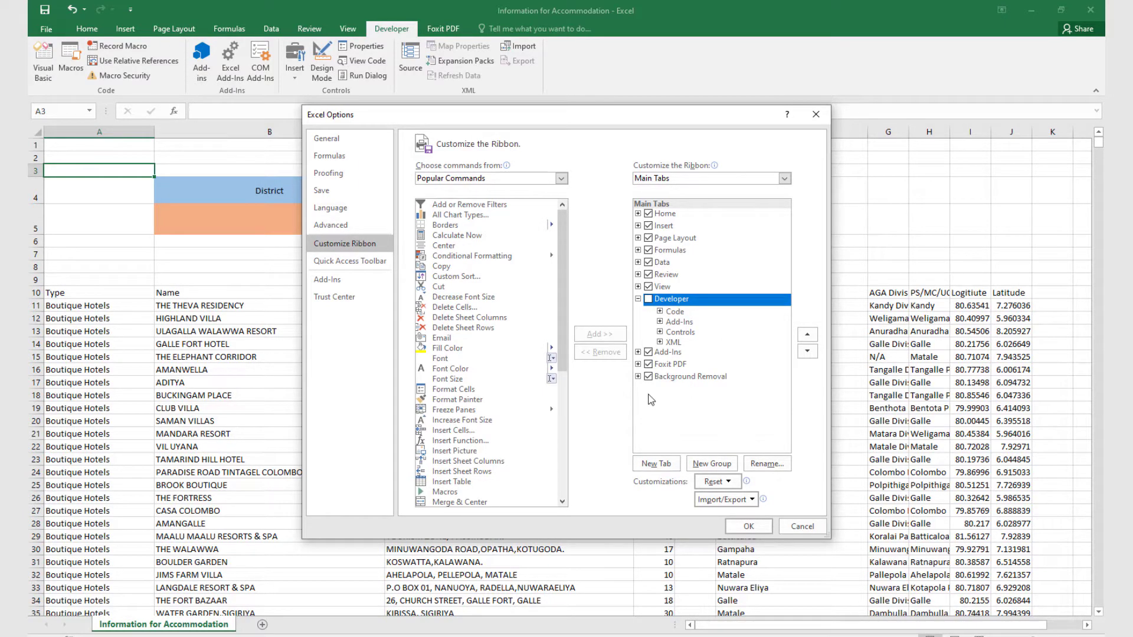
{"action": "left_click", "coordinate": [648, 299]}
{"action": "left_click", "coordinate": [758, 527]}
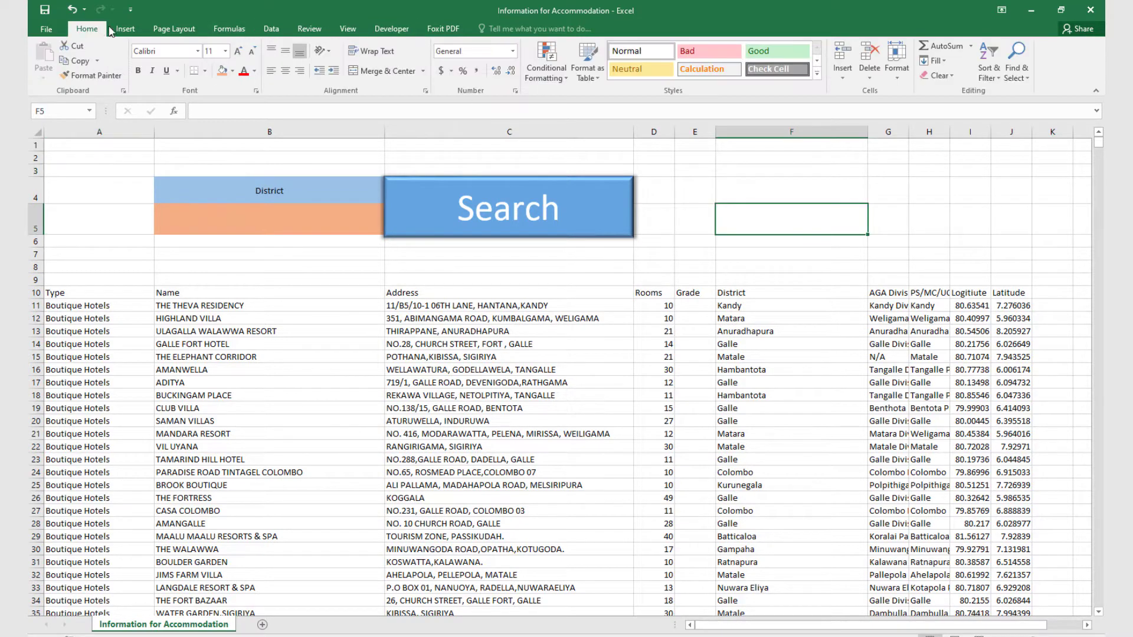
Start recording a new macro named Search1, stored in This Workbook.
{"action": "left_click", "coordinate": [390, 29]}
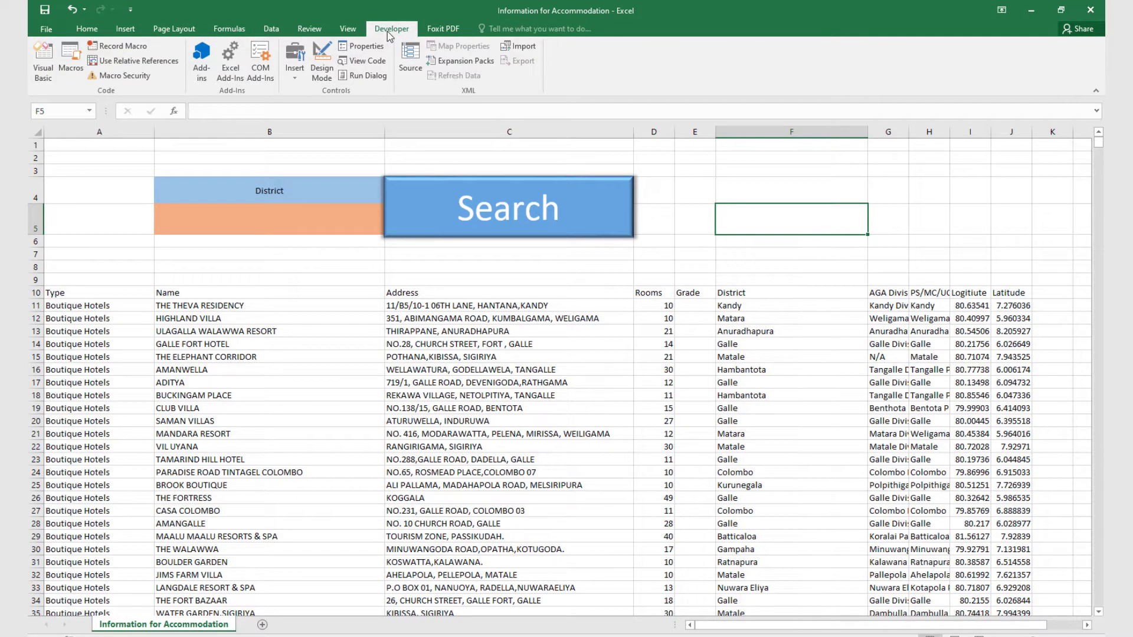
{"action": "left_click", "coordinate": [122, 46]}
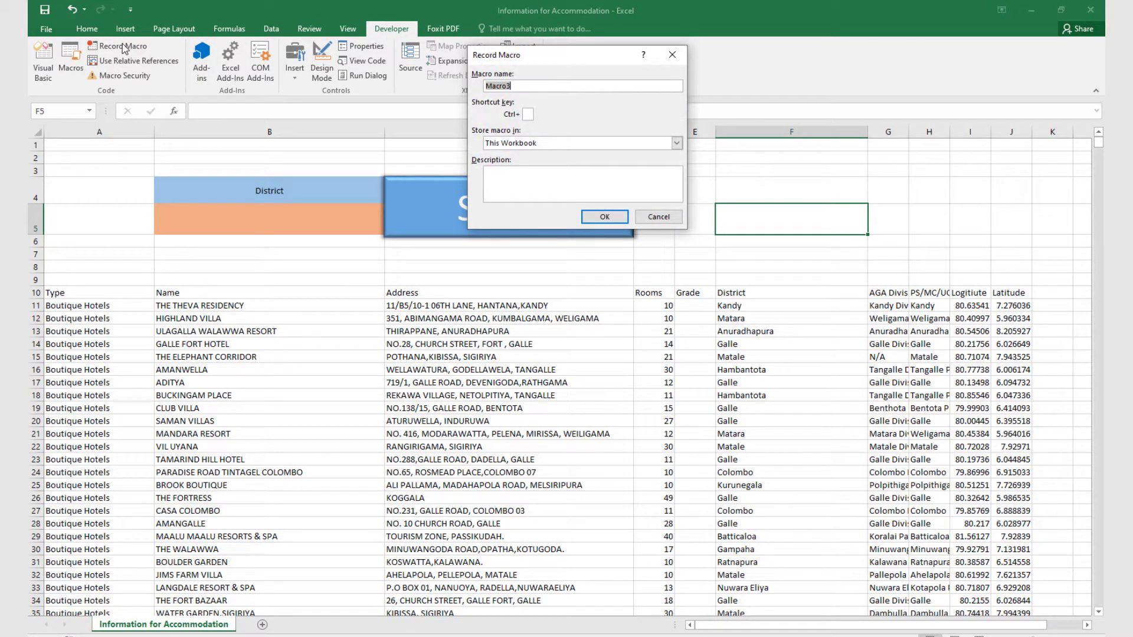
{"action": "type", "text": "Search1"}
{"action": "left_click", "coordinate": [607, 218]}
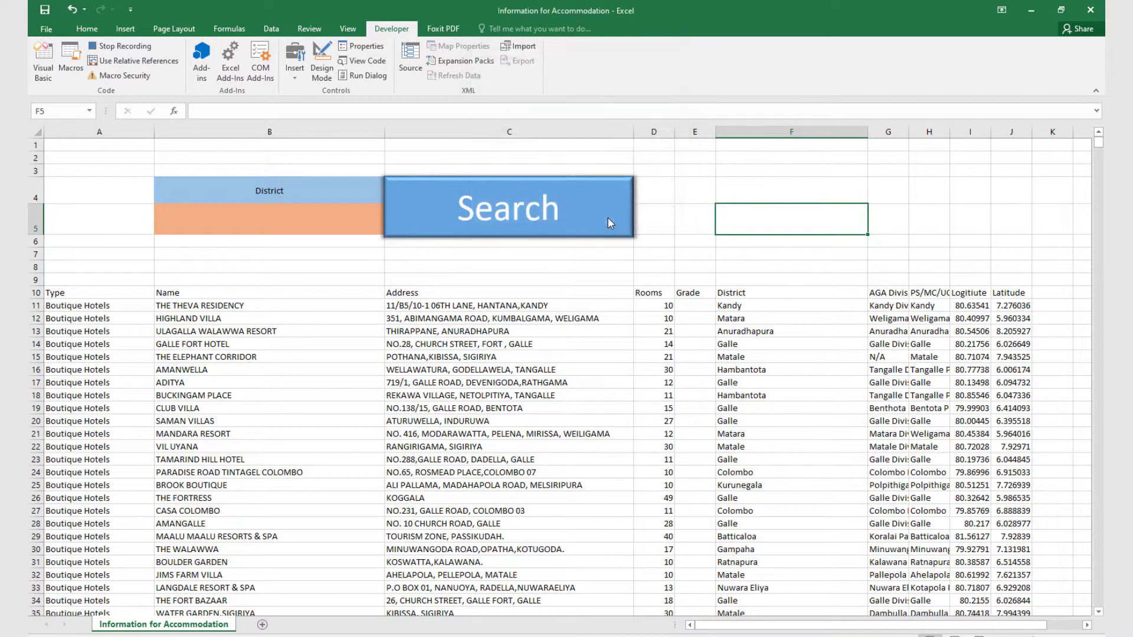
Apply an in-place Advanced Filter with list range $A$10:$J$2140 and the District cells $B$4:$B$5 as criteria range.
{"action": "left_click", "coordinate": [273, 30]}
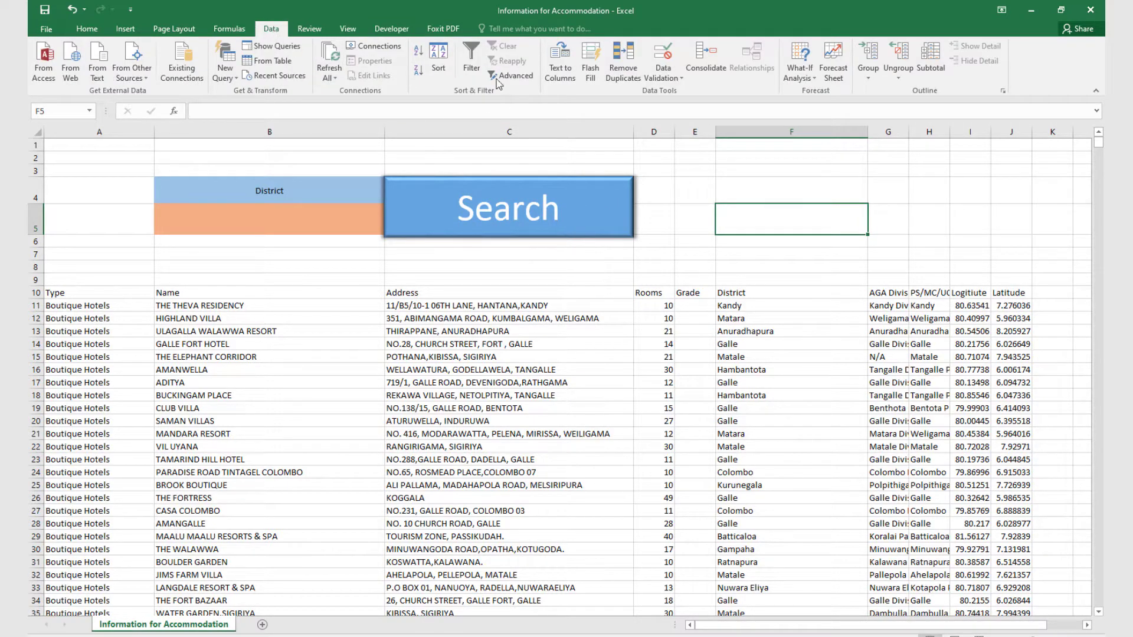
{"action": "left_click", "coordinate": [514, 77]}
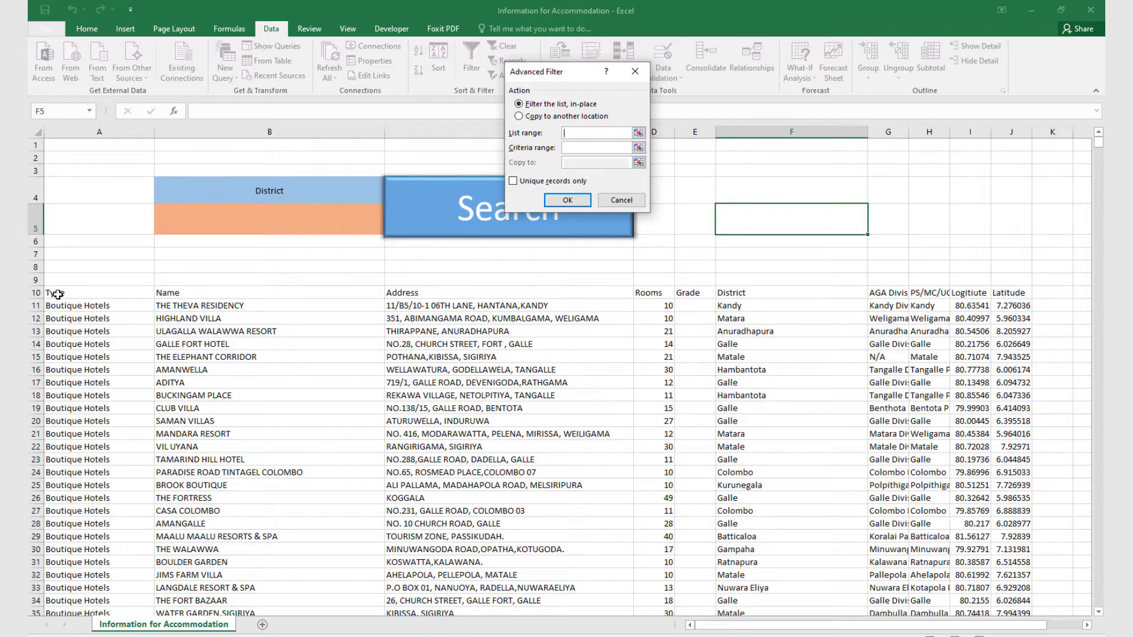
{"action": "left_click_drag", "start_coordinate": [58, 293], "coordinate": [1020, 535]}
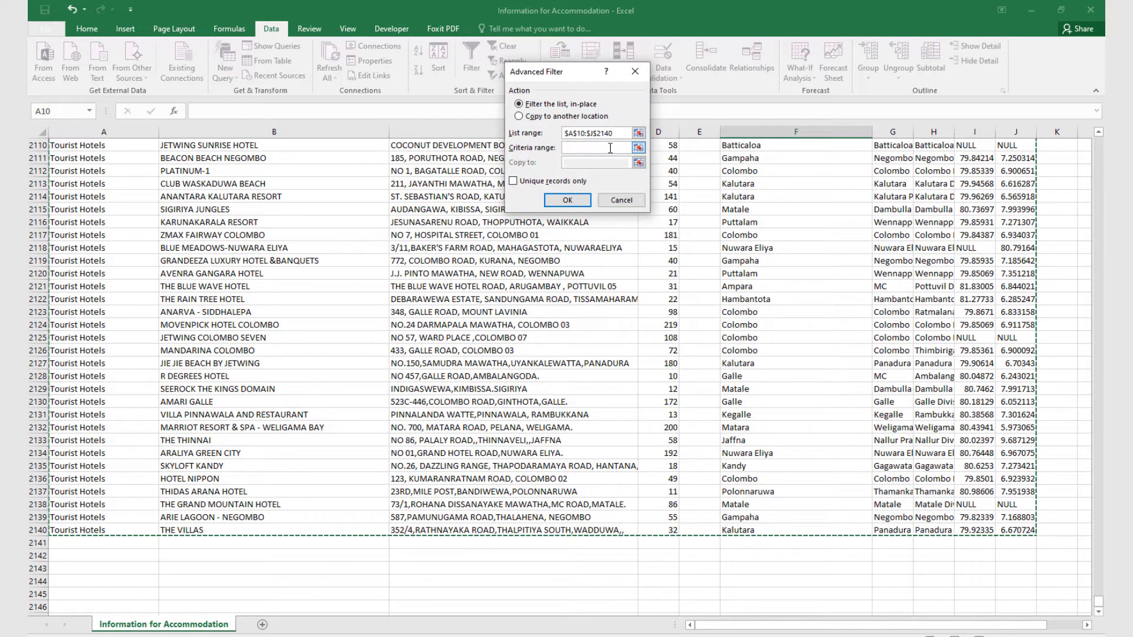
{"action": "left_click", "coordinate": [581, 147]}
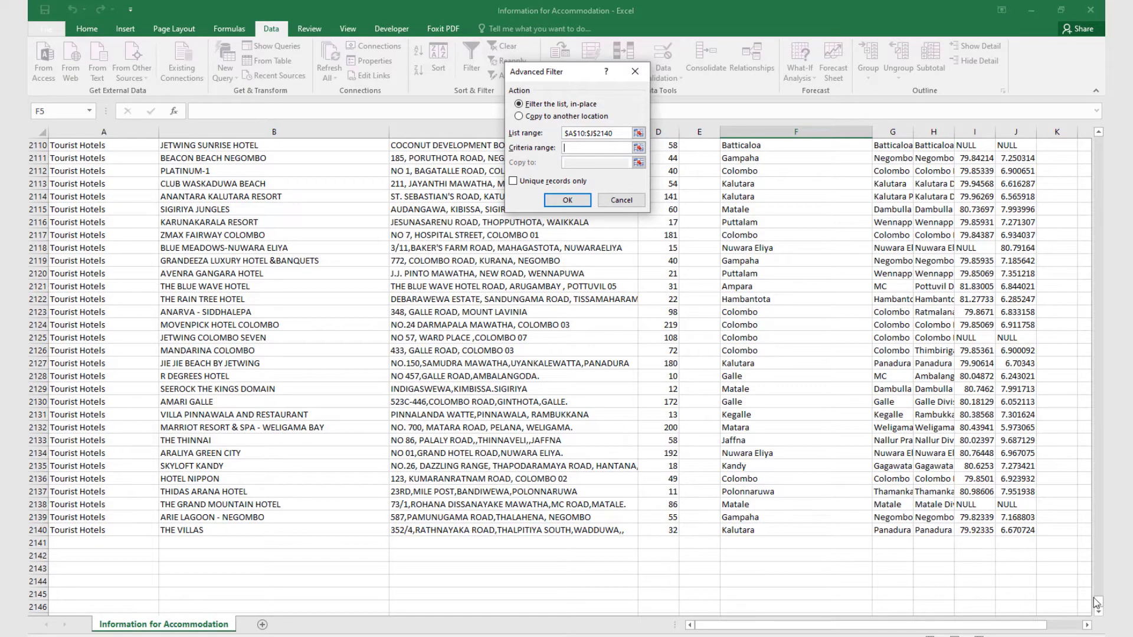
{"action": "left_click_drag", "start_coordinate": [1098, 608], "coordinate": [1098, 143]}
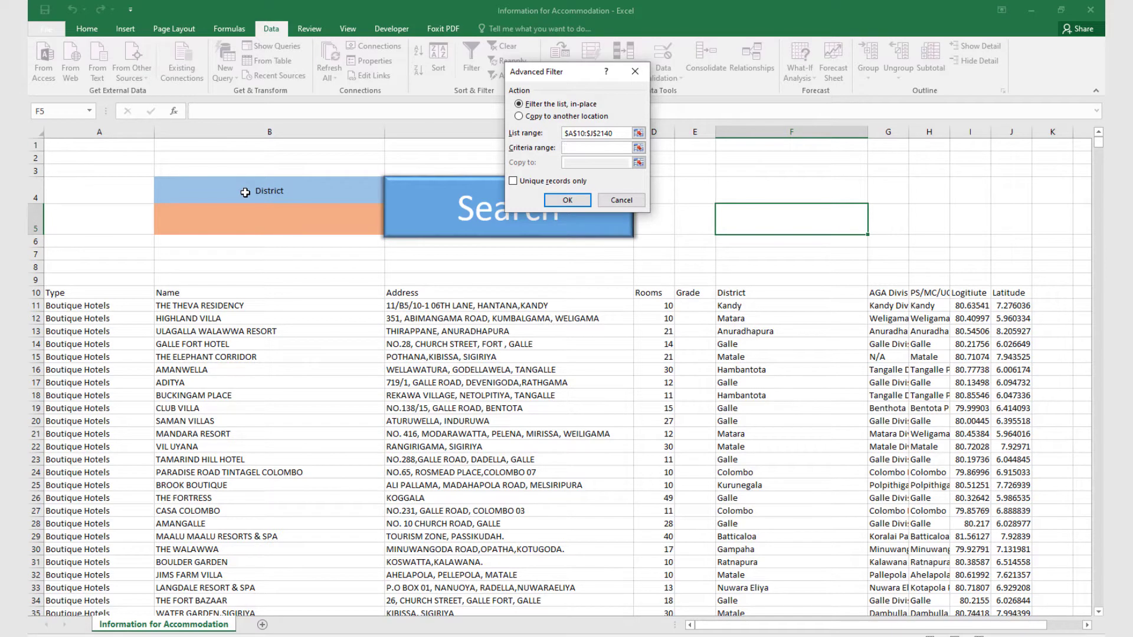
{"action": "left_click_drag", "start_coordinate": [245, 192], "coordinate": [244, 211]}
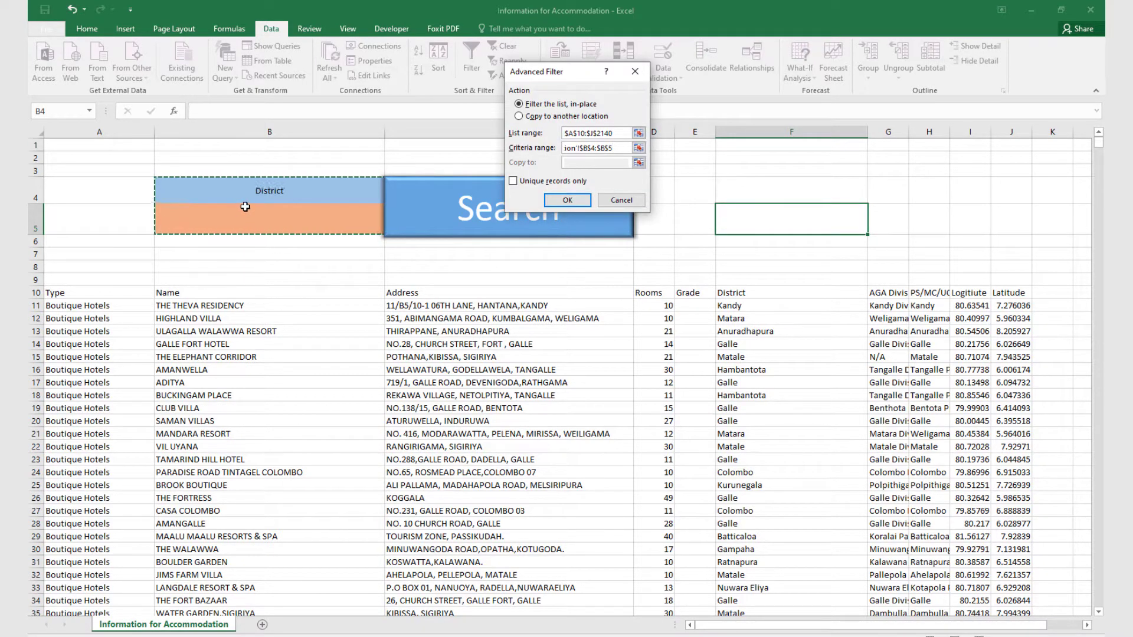
{"action": "left_click", "coordinate": [623, 145]}
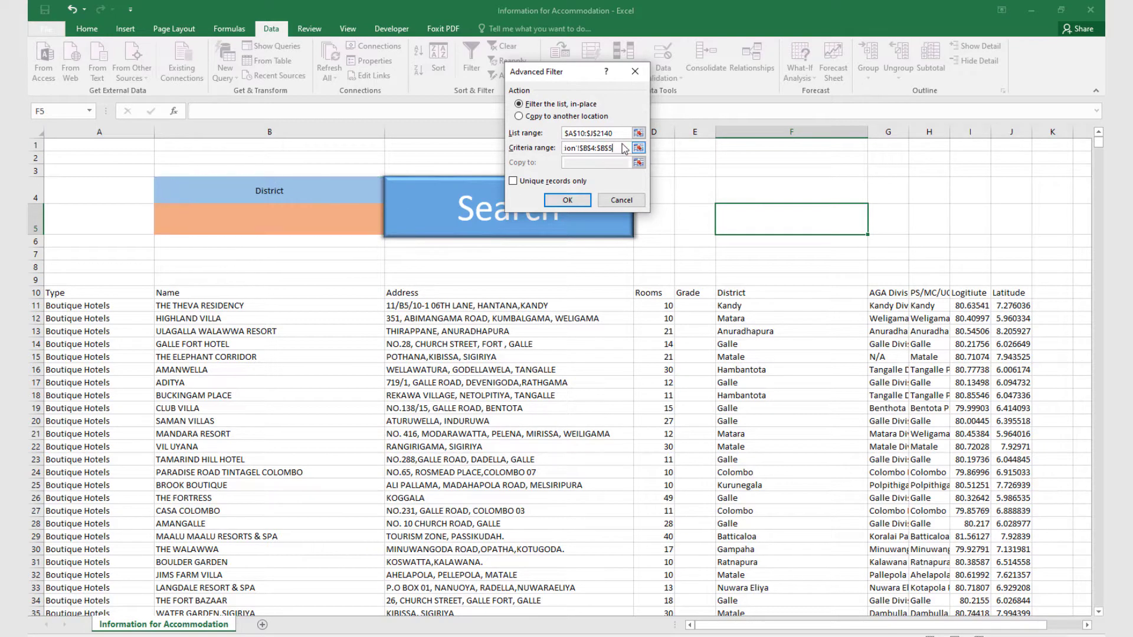
{"action": "left_click_drag", "start_coordinate": [624, 145], "coordinate": [506, 139]}
{"action": "left_click_drag", "start_coordinate": [318, 185], "coordinate": [322, 219]}
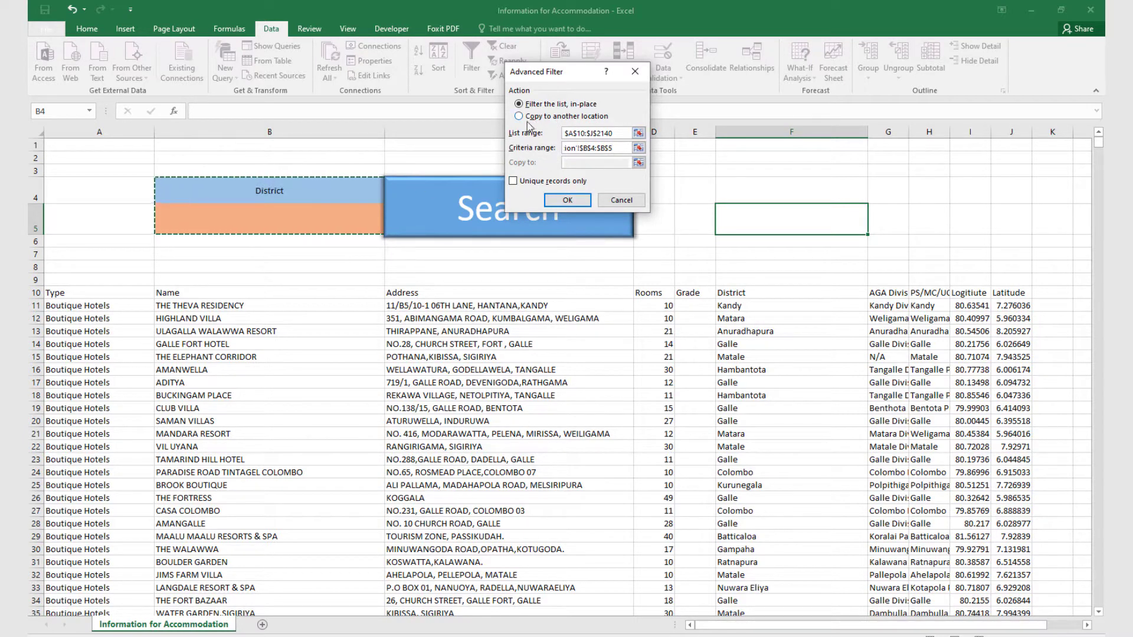
{"action": "left_click", "coordinate": [568, 200]}
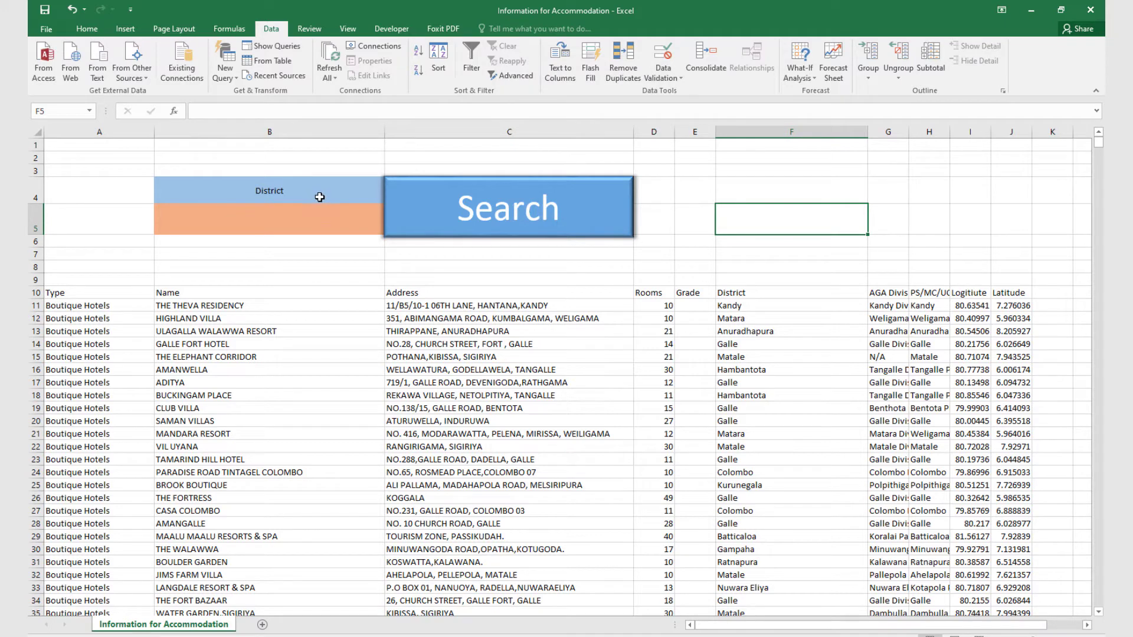
Stop recording the Search1 macro and select the District input cell B5.
{"action": "left_click", "coordinate": [390, 35]}
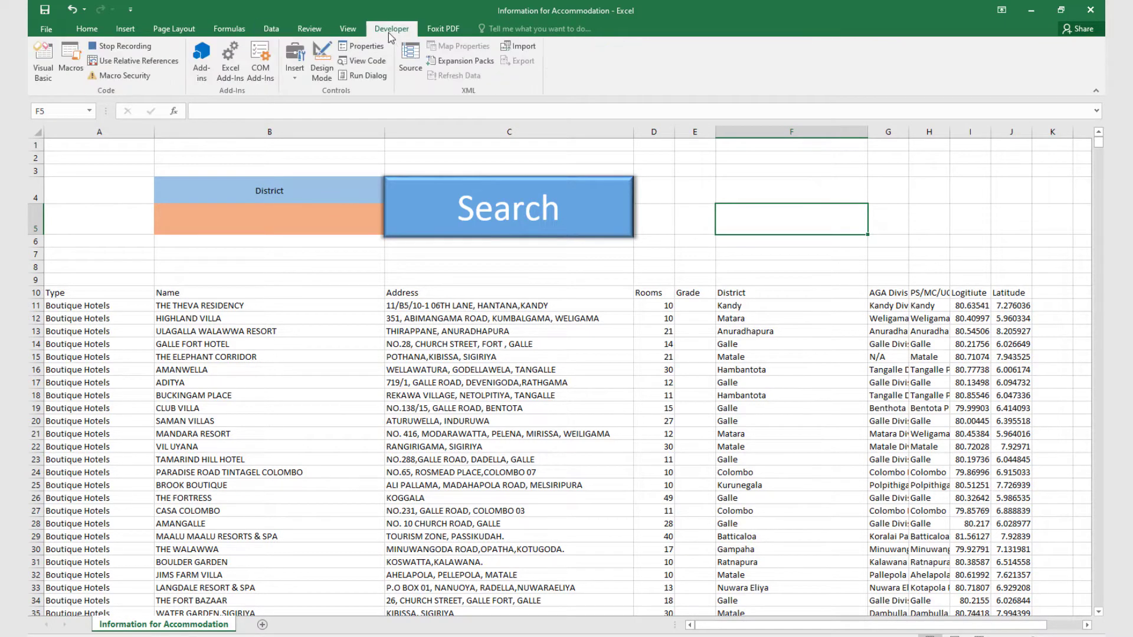
{"action": "left_click", "coordinate": [120, 47]}
{"action": "left_click", "coordinate": [248, 223]}
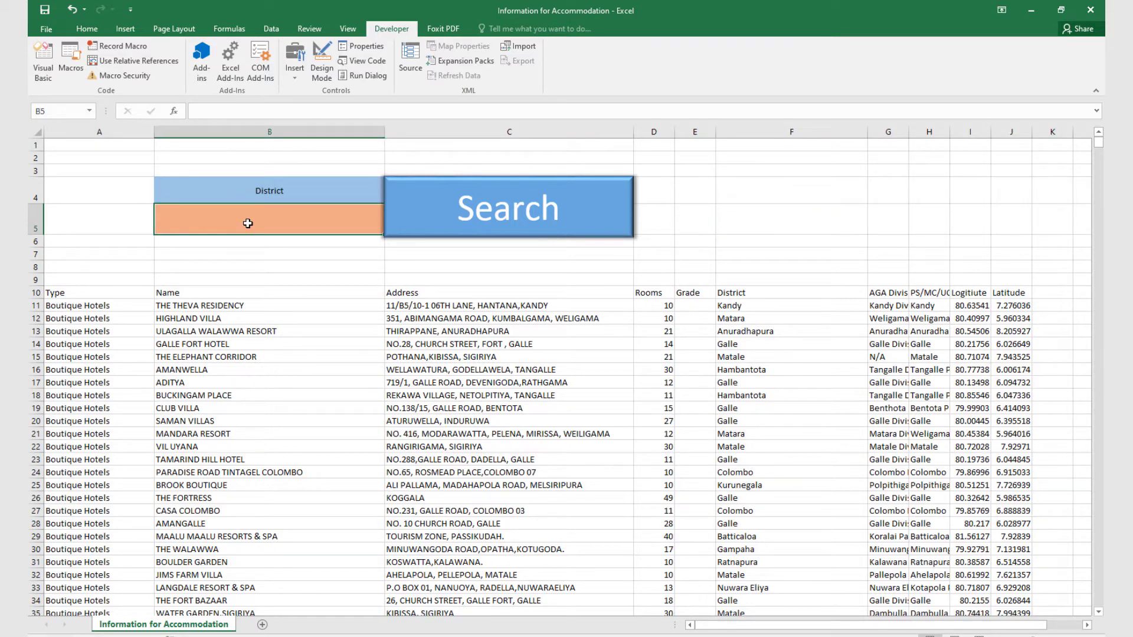
Assign the Search1 macro from This Workbook to the Search button shape and deselect the shape.
{"action": "right_click", "coordinate": [469, 211]}
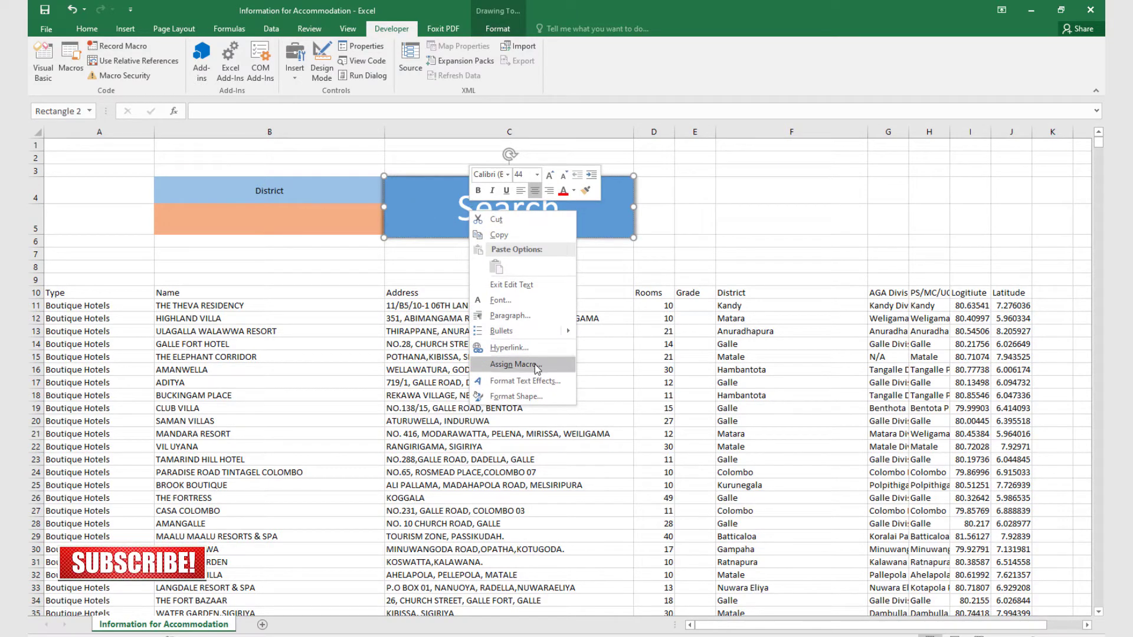
{"action": "left_click", "coordinate": [516, 364]}
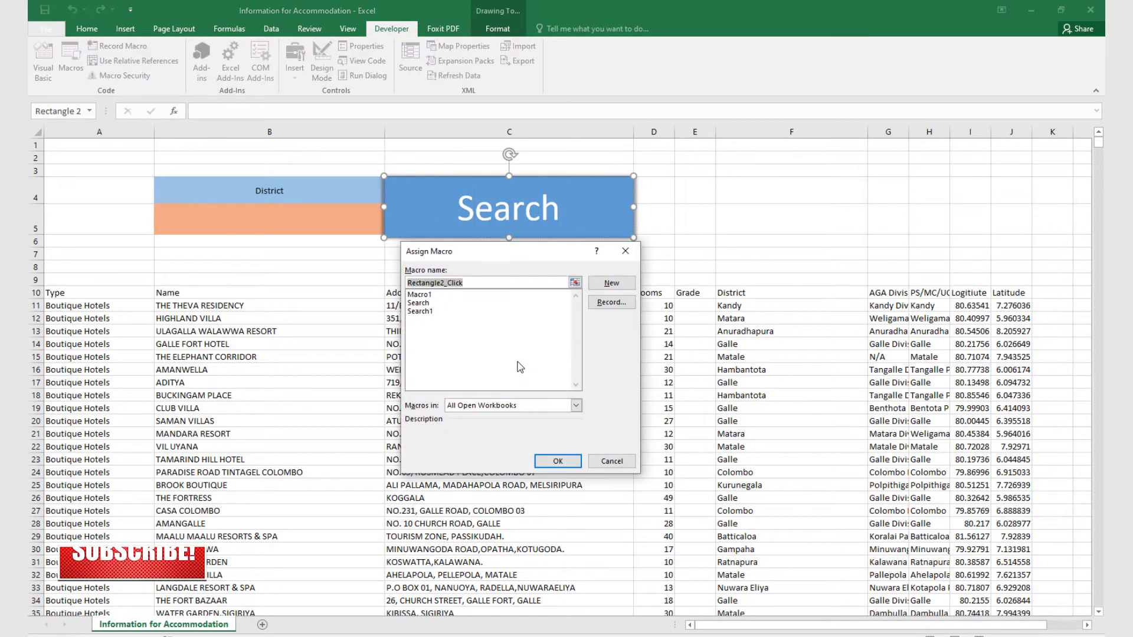
{"action": "left_click", "coordinate": [419, 312]}
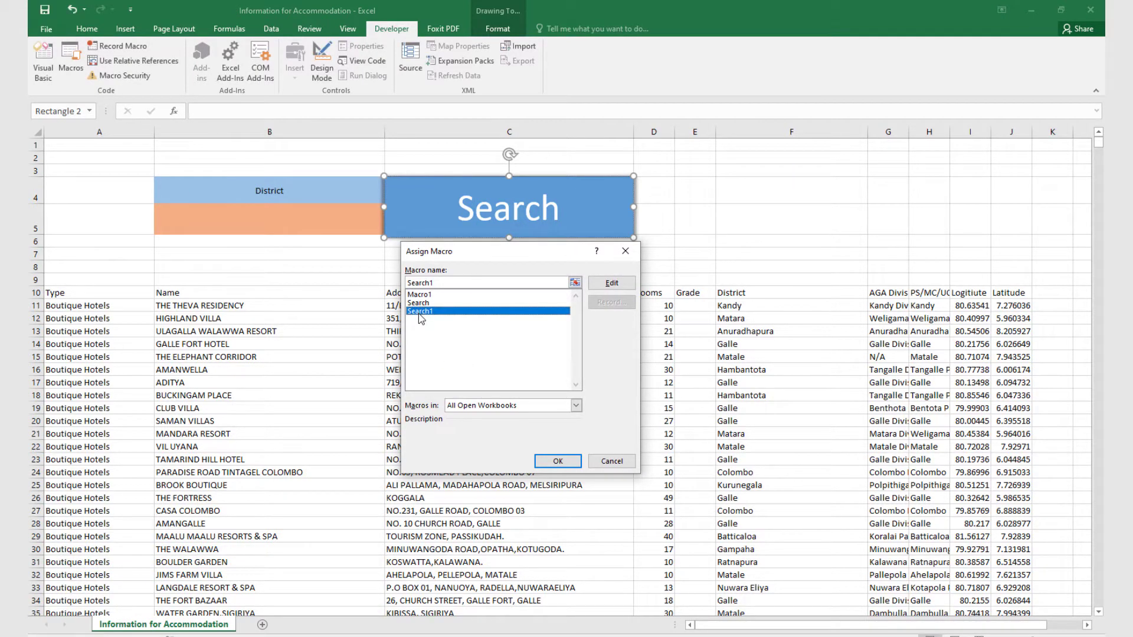
{"action": "left_click", "coordinate": [542, 407]}
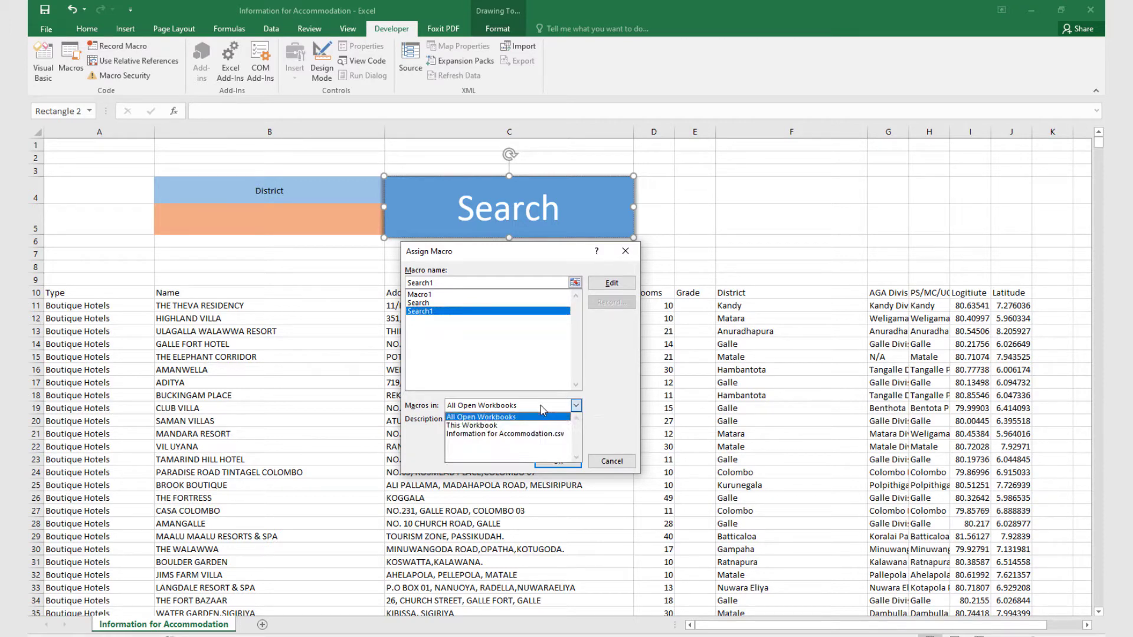
{"action": "left_click", "coordinate": [478, 426]}
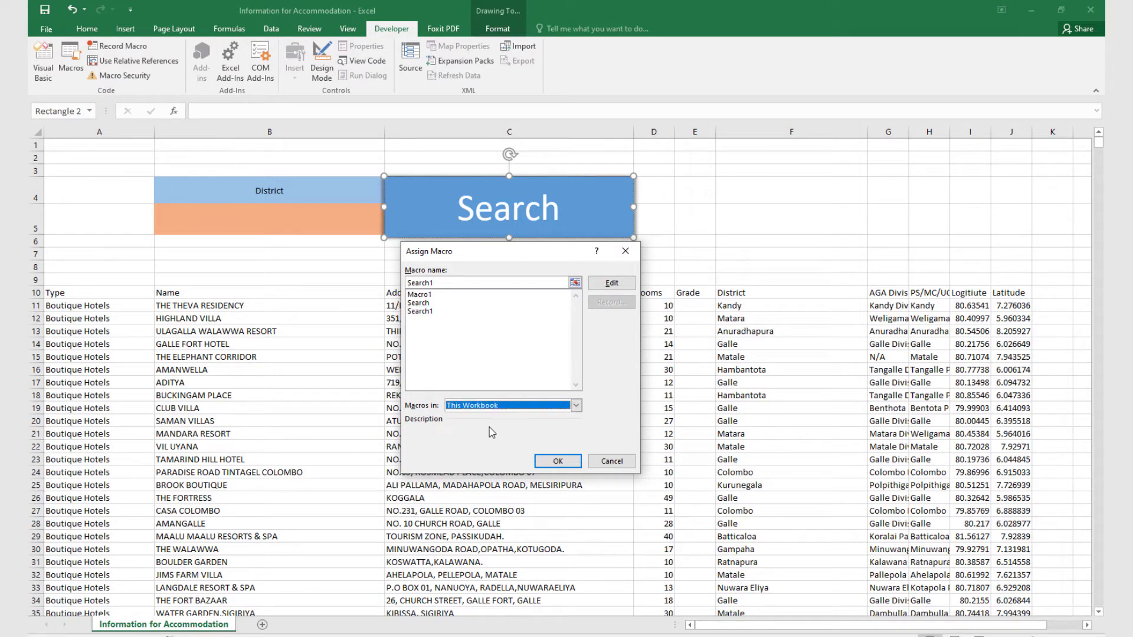
{"action": "left_click", "coordinate": [558, 462]}
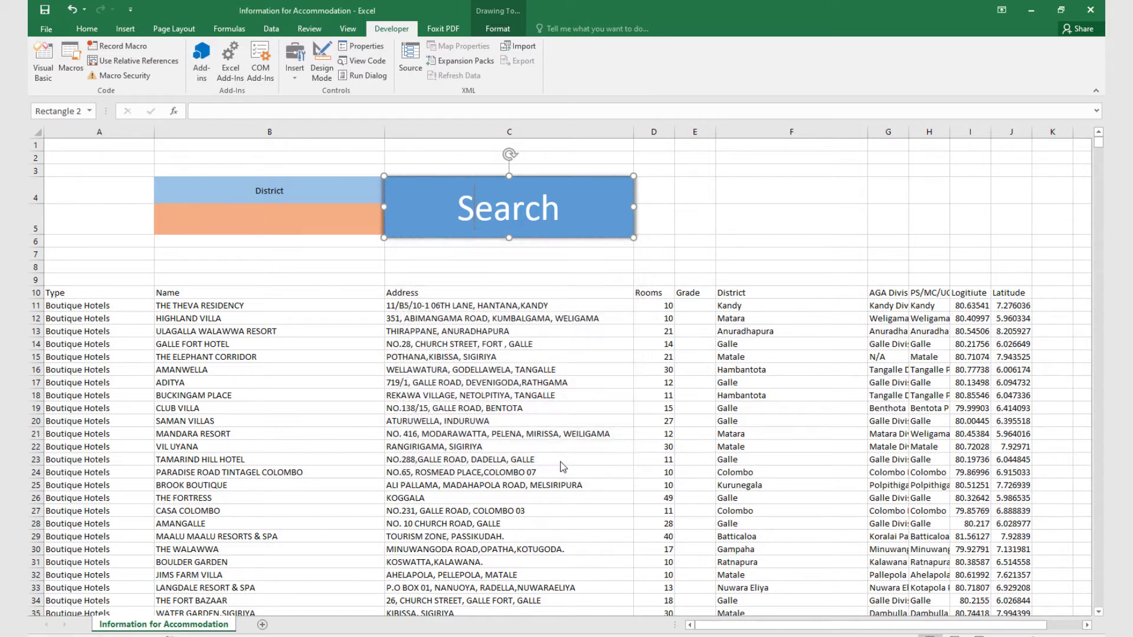
{"action": "left_click", "coordinate": [700, 254]}
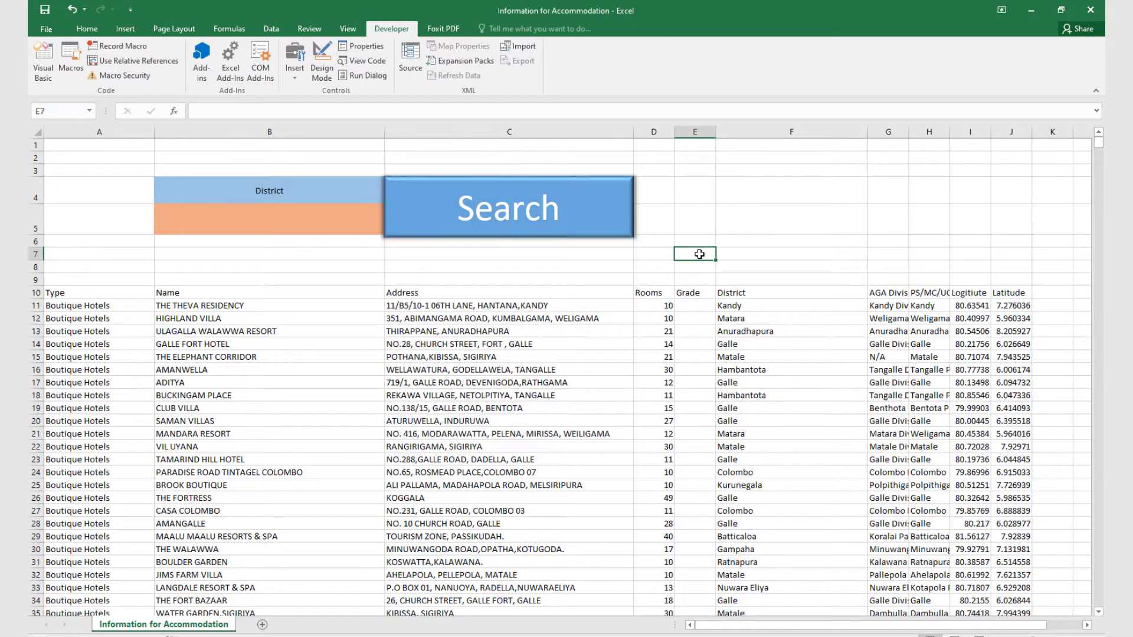
Enter Galle as the District in B5, run the Search button and look through the filtered list.
{"action": "left_click", "coordinate": [264, 218]}
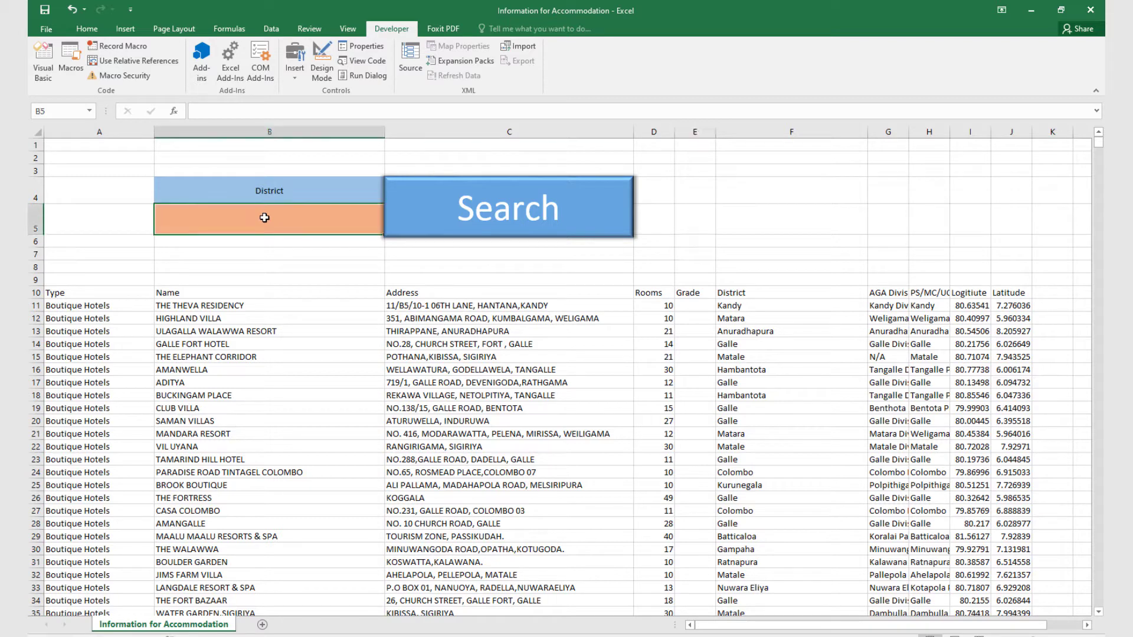
{"action": "type", "text": "Galle"}
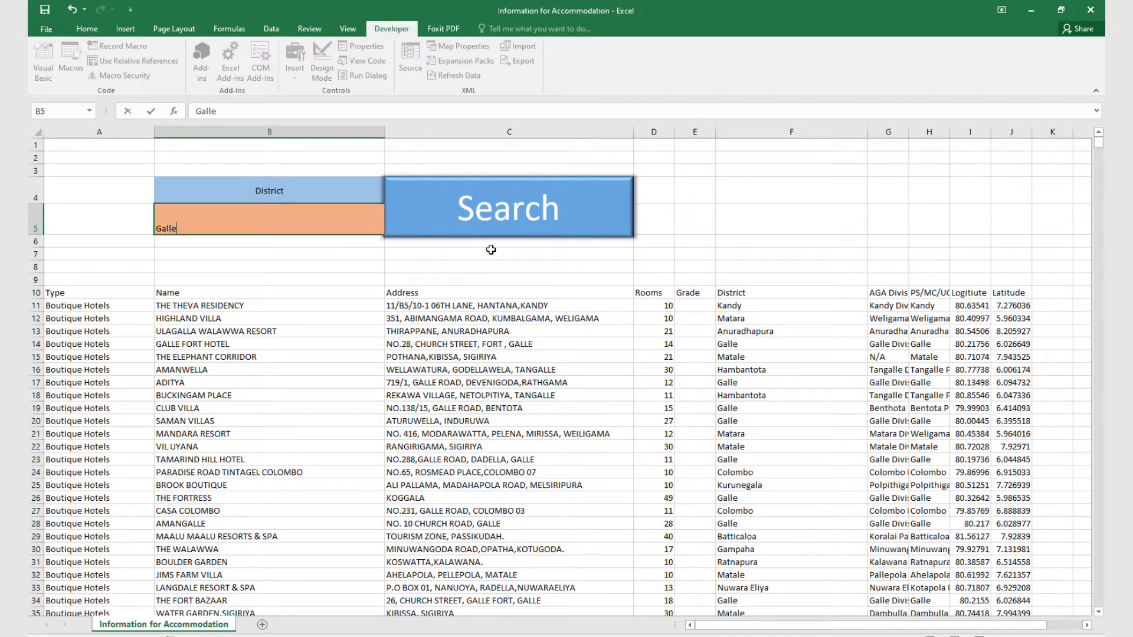
{"action": "left_click", "coordinate": [479, 225]}
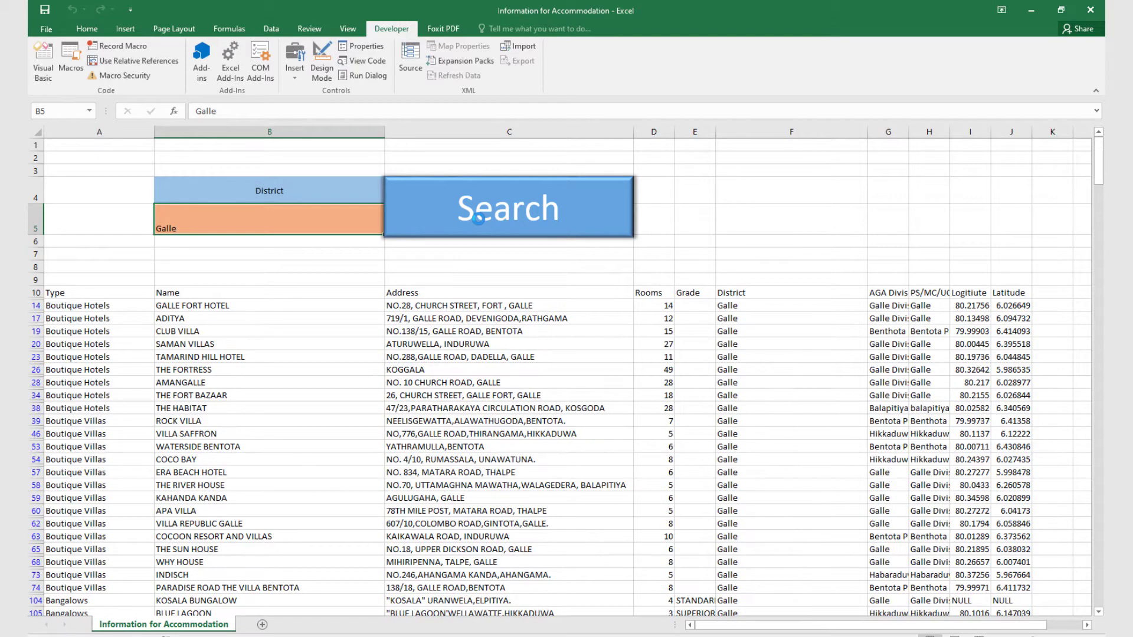
{"action": "scroll", "coordinate": [692, 393], "scroll_direction": "down", "scroll_amount": 7}
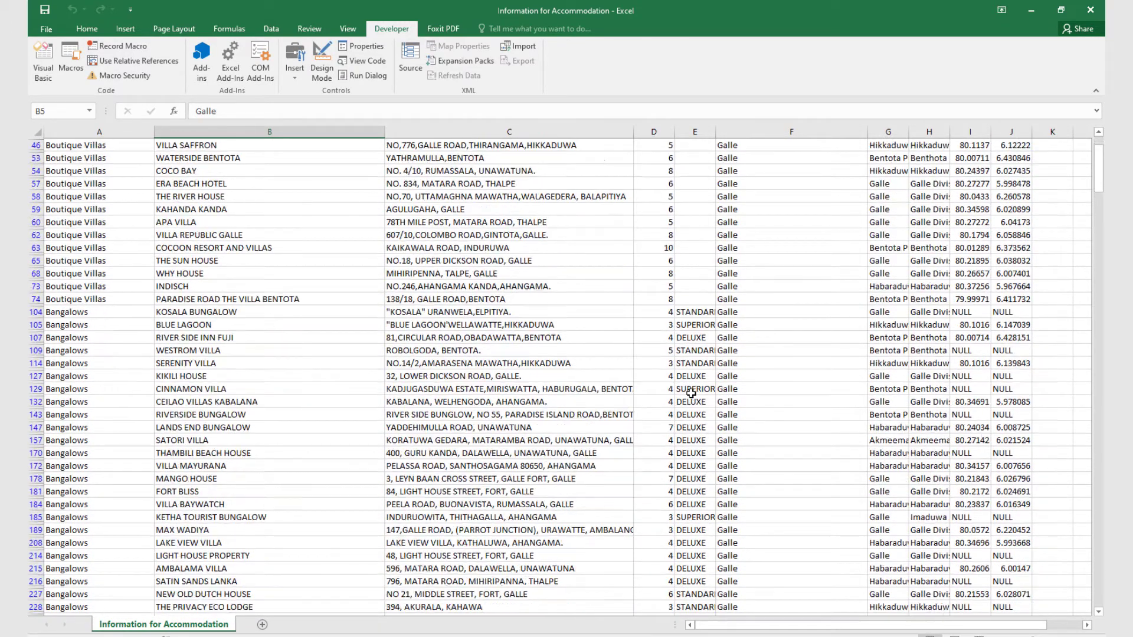
{"action": "scroll", "coordinate": [692, 393], "scroll_direction": "down", "scroll_amount": 2}
{"action": "scroll", "coordinate": [691, 394], "scroll_direction": "up", "scroll_amount": 9}
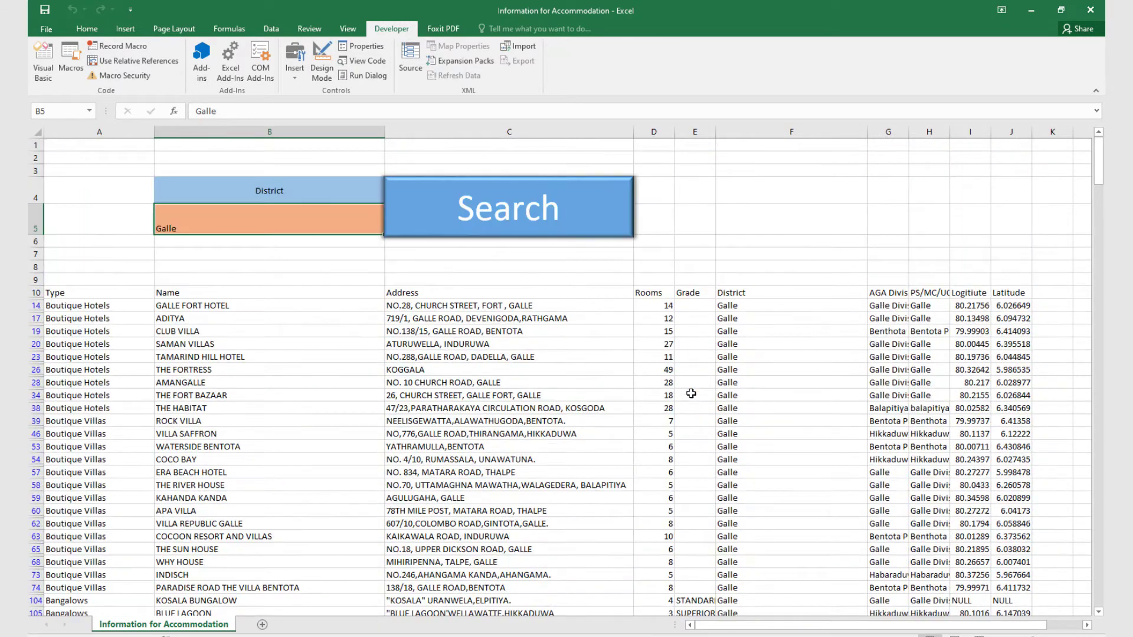
Clear the District entry from input cell B5.
{"action": "left_click", "coordinate": [282, 270]}
{"action": "left_click", "coordinate": [230, 223]}
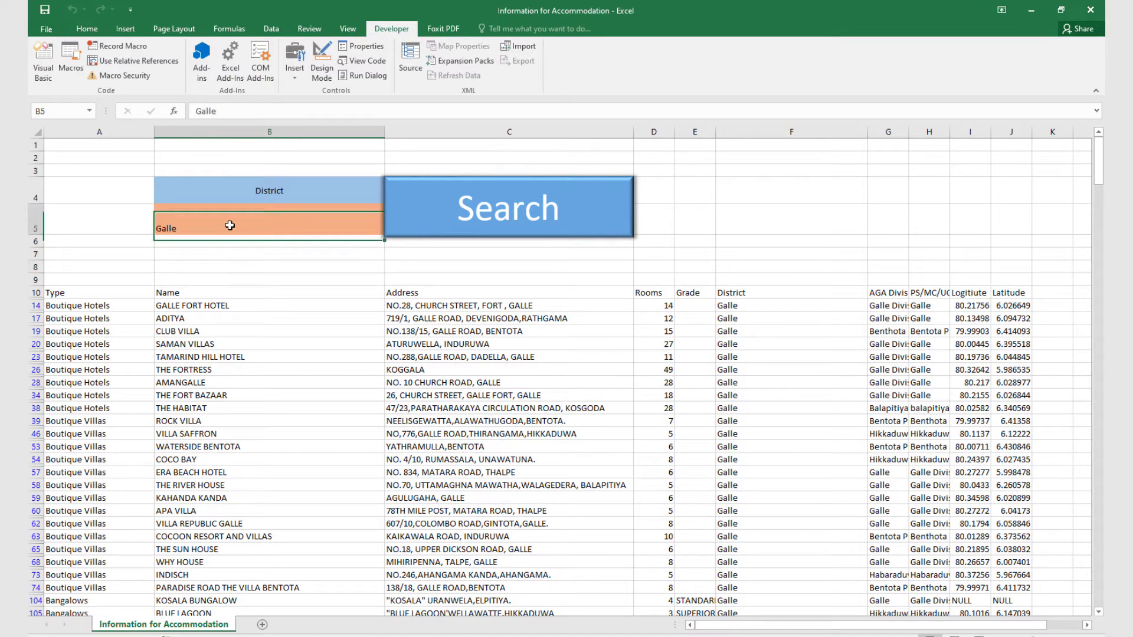
{"action": "key", "text": "Delete"}
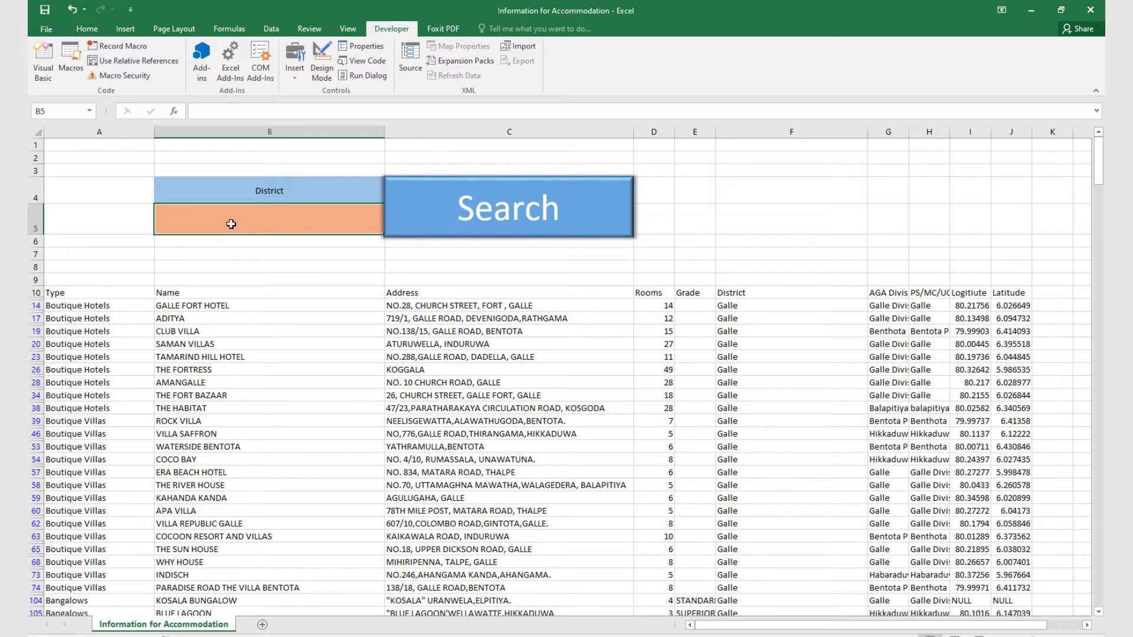
Enter Colombo as the District in B5, run the Search button and look through the filtered list.
{"action": "type", "text": "Colombo"}
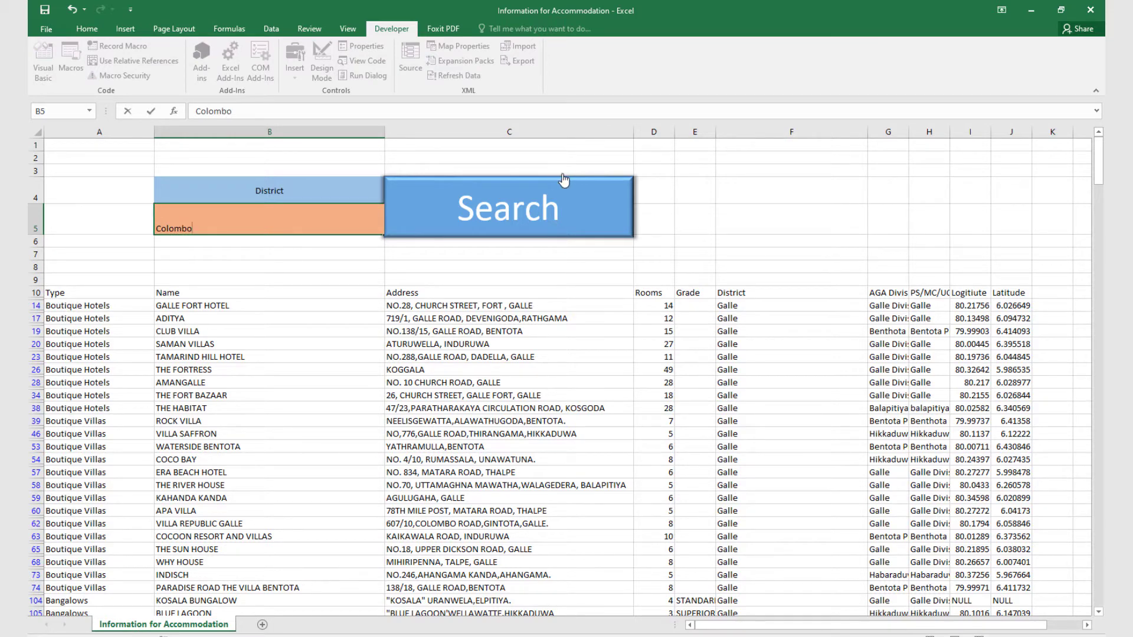
{"action": "left_click", "coordinate": [508, 208]}
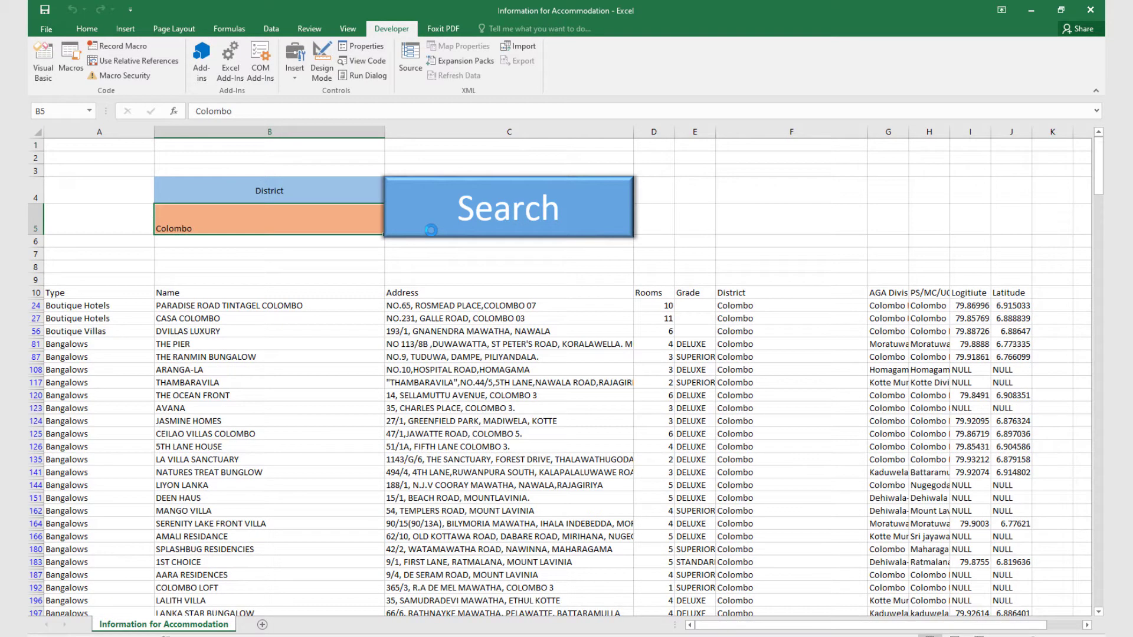
{"action": "scroll", "coordinate": [669, 316], "scroll_direction": "down", "scroll_amount": 6}
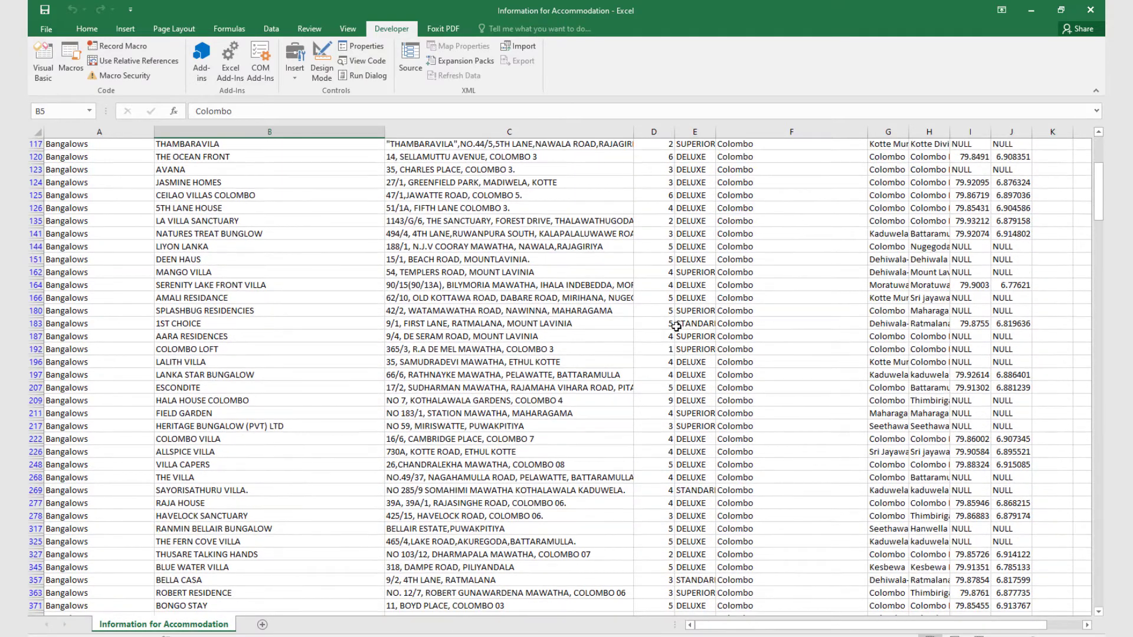
{"action": "scroll", "coordinate": [676, 326], "scroll_direction": "down", "scroll_amount": 3}
{"action": "scroll", "coordinate": [676, 326], "scroll_direction": "up", "scroll_amount": 9}
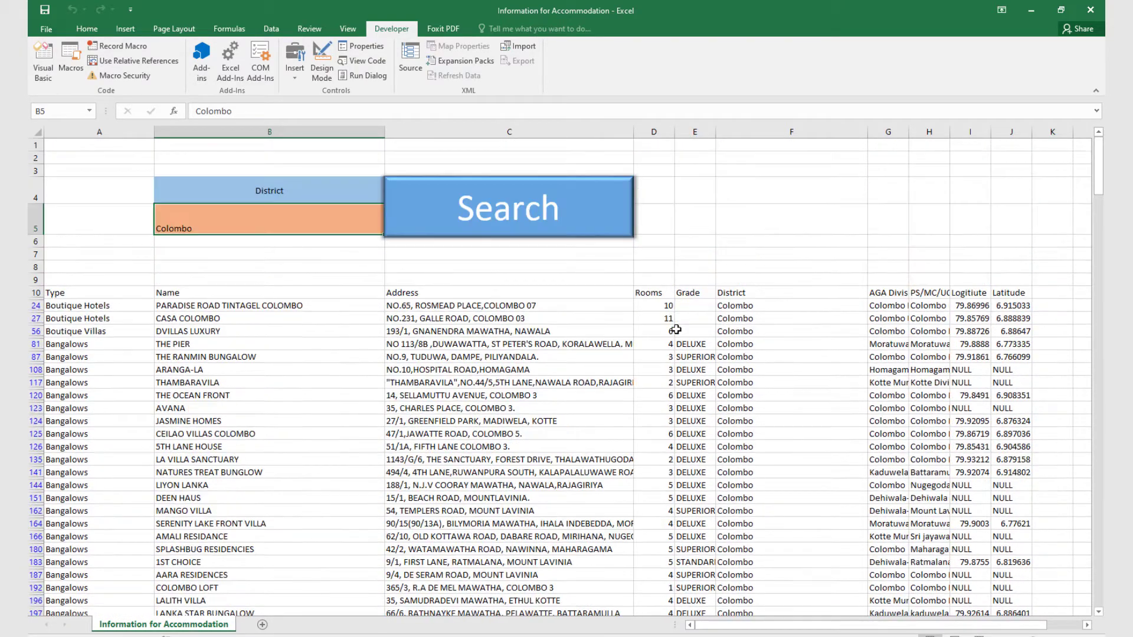
Clear the Colombo entry from B5 and replace the District label in B4 with a copy of the Type column header.
{"action": "key", "text": "Delete"}
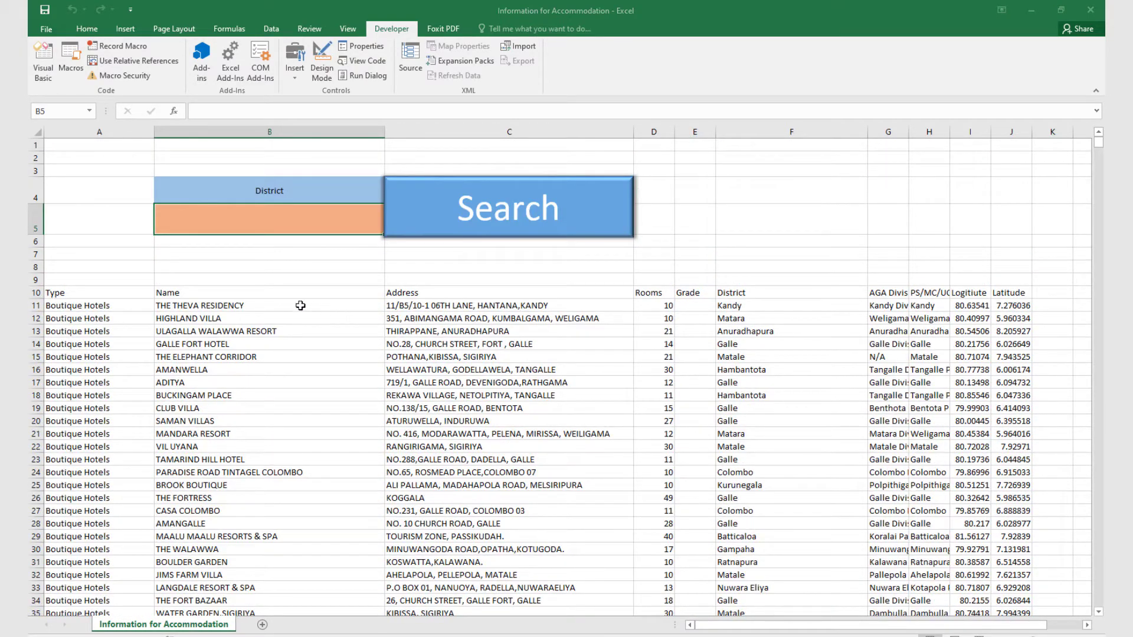
{"action": "left_click", "coordinate": [54, 293]}
{"action": "key", "text": "ctrl+c"}
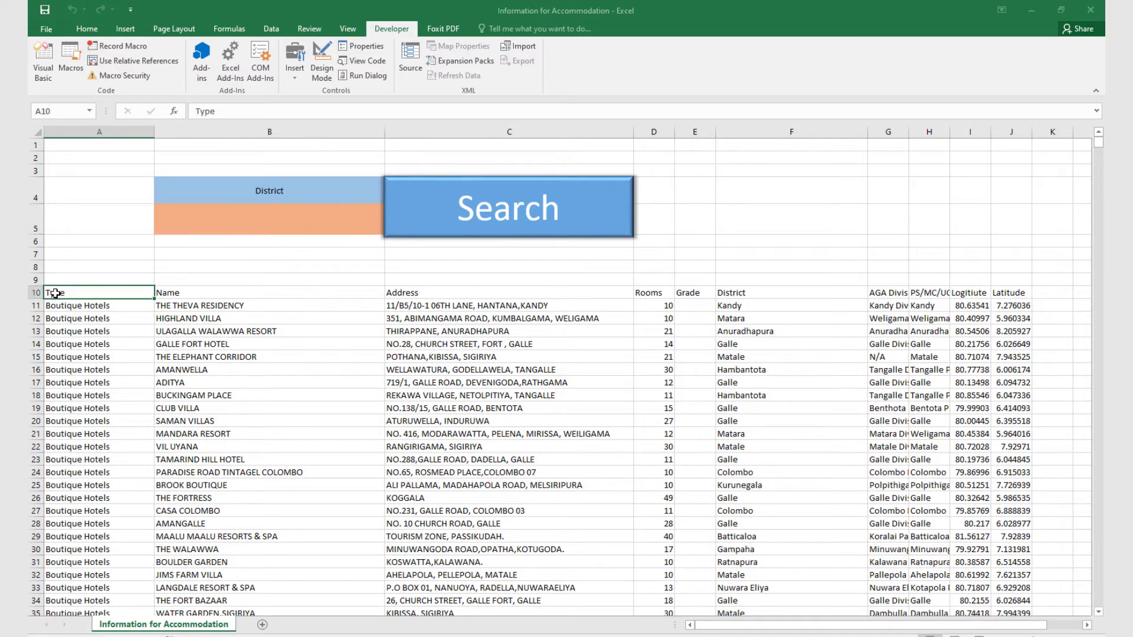
{"action": "left_click", "coordinate": [216, 194]}
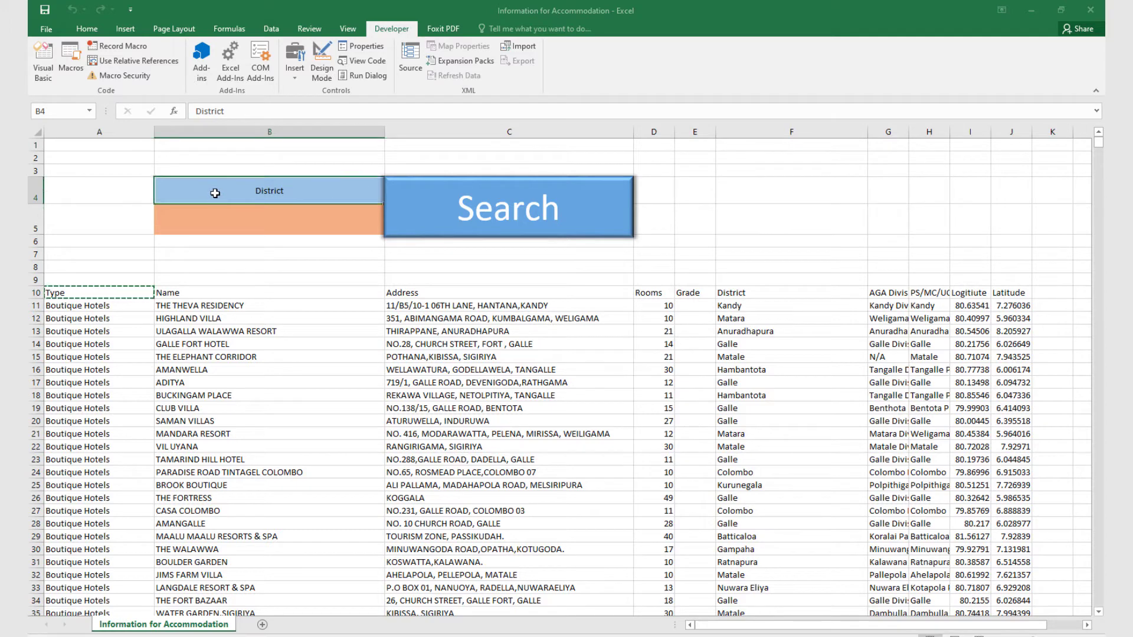
{"action": "key", "text": "ctrl+v"}
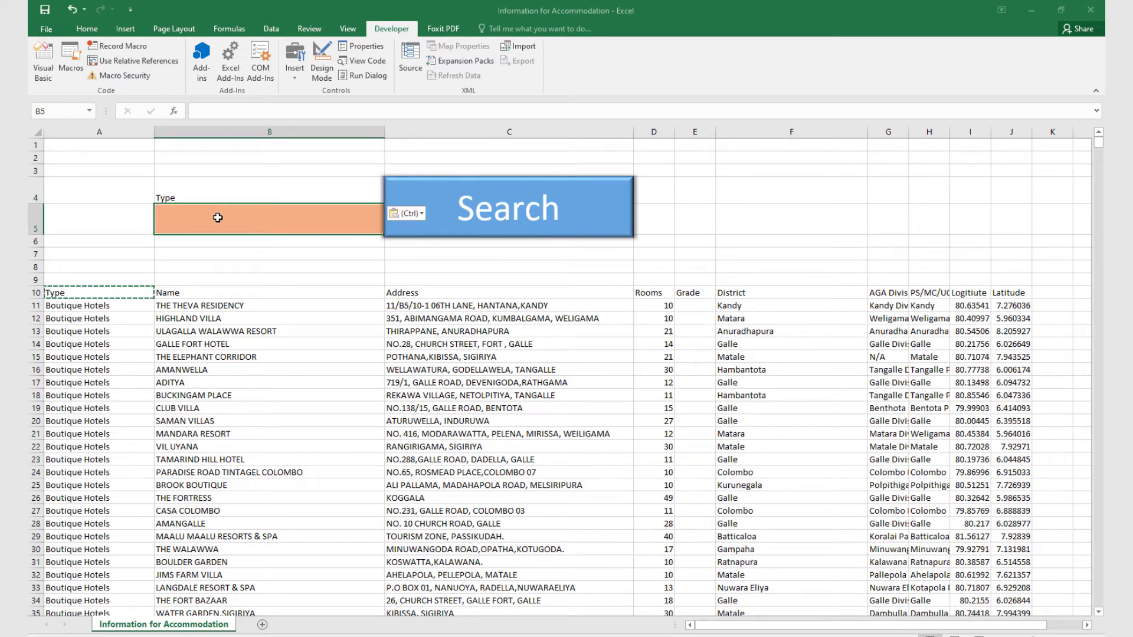
Copy the Bangalows value from cell A78 of the Type column into search input cell B5.
{"action": "left_click", "coordinate": [143, 267]}
{"action": "left_click", "coordinate": [77, 345]}
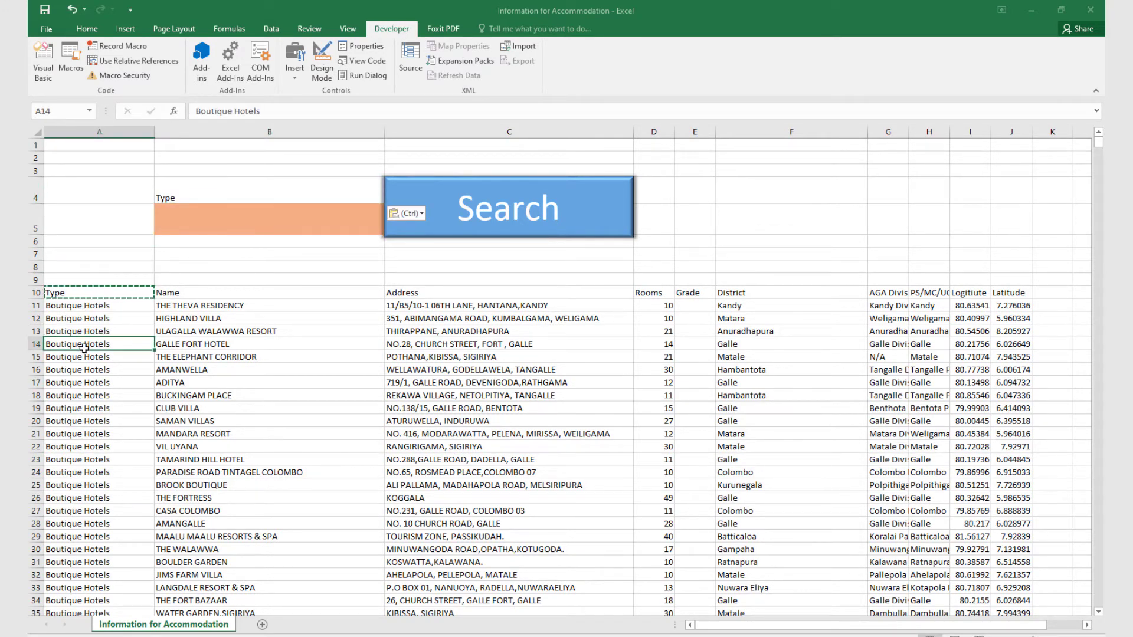
{"action": "scroll", "coordinate": [88, 360], "scroll_direction": "down", "scroll_amount": 10}
{"action": "scroll", "coordinate": [100, 375], "scroll_direction": "down", "scroll_amount": 8}
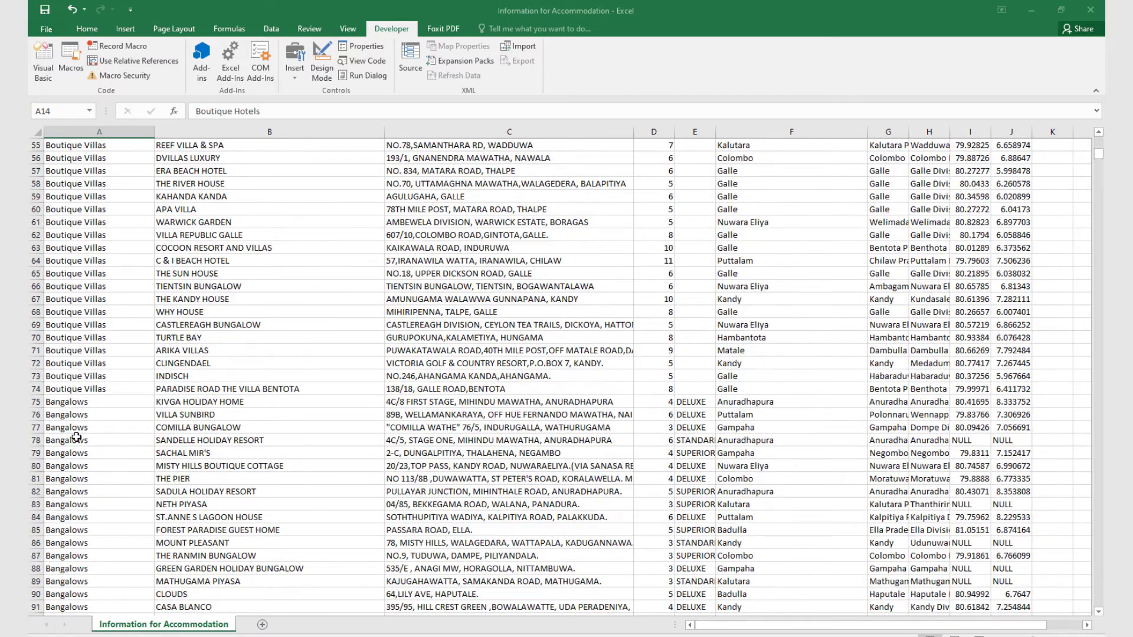
{"action": "left_click", "coordinate": [76, 439]}
{"action": "scroll", "coordinate": [186, 366], "scroll_direction": "up", "scroll_amount": 18}
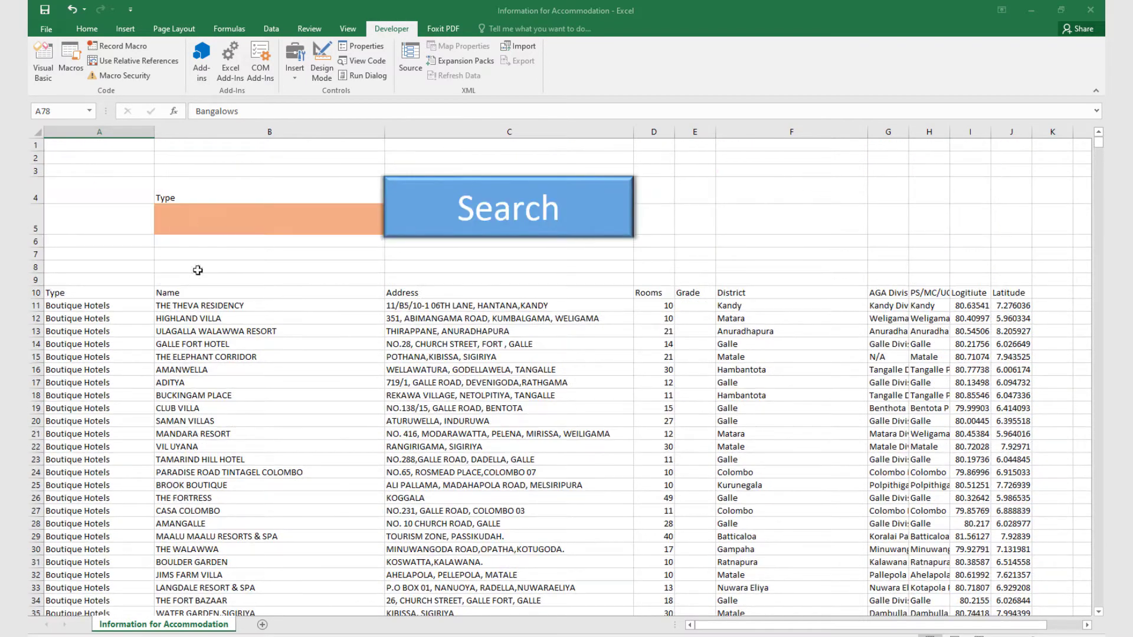
{"action": "left_click", "coordinate": [204, 222]}
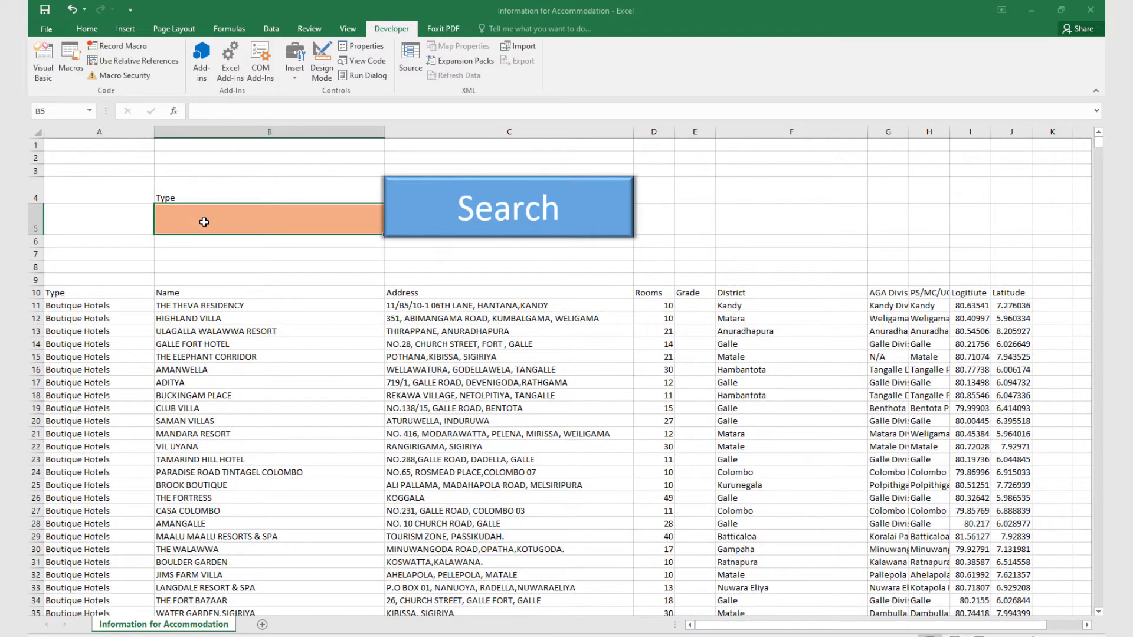
{"action": "key", "text": "ctrl+v"}
Run the Search button for the Bangalows type and look through the filtered list.
{"action": "left_click", "coordinate": [555, 205]}
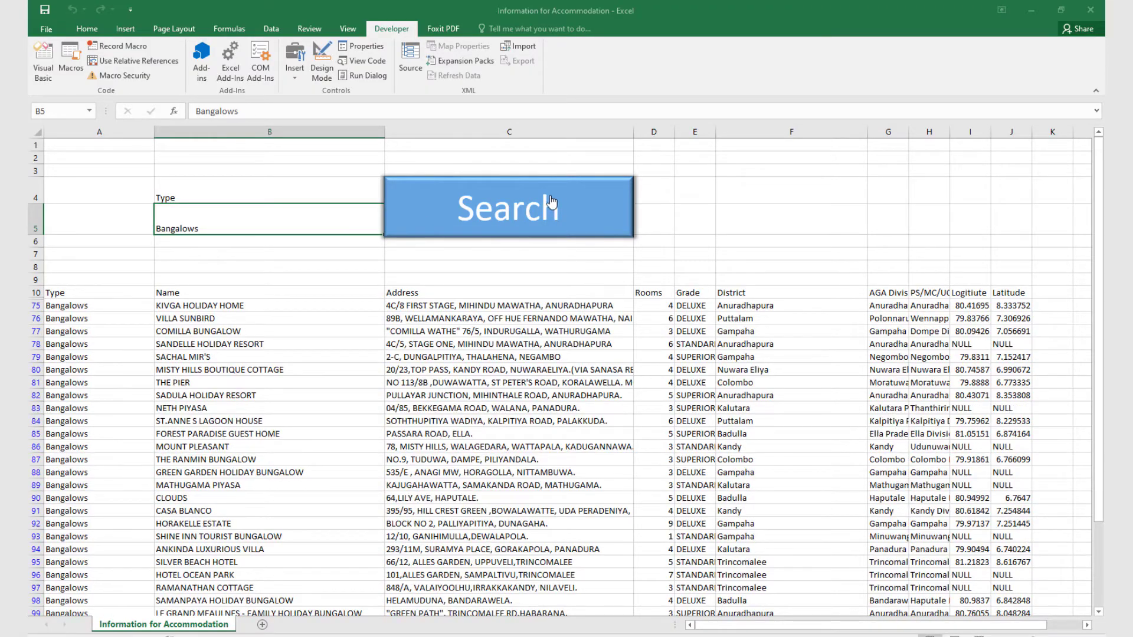
{"action": "scroll", "coordinate": [108, 382], "scroll_direction": "down", "scroll_amount": 20}
{"action": "scroll", "coordinate": [108, 381], "scroll_direction": "down", "scroll_amount": 20}
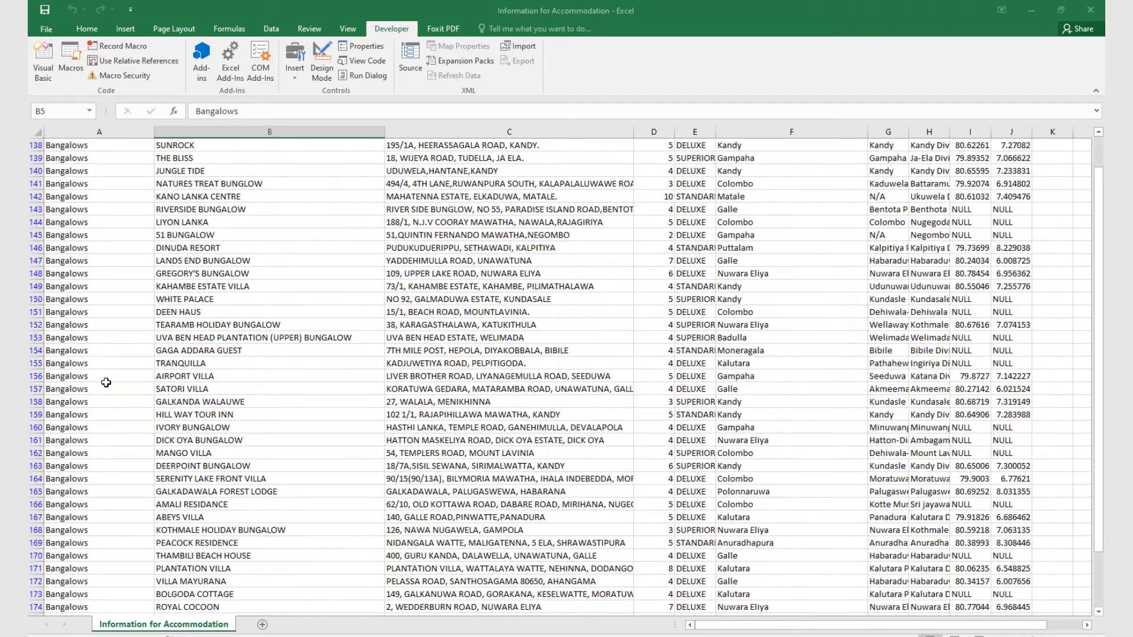
{"action": "scroll", "coordinate": [106, 383], "scroll_direction": "down", "scroll_amount": 20}
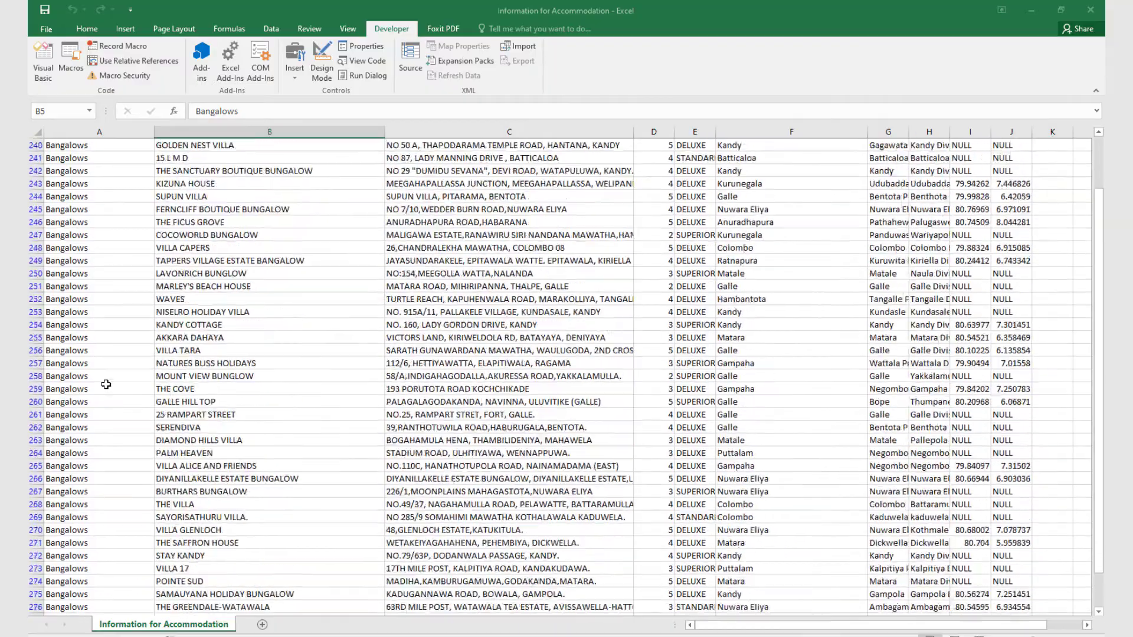
{"action": "scroll", "coordinate": [593, 366], "scroll_direction": "up", "scroll_amount": 20}
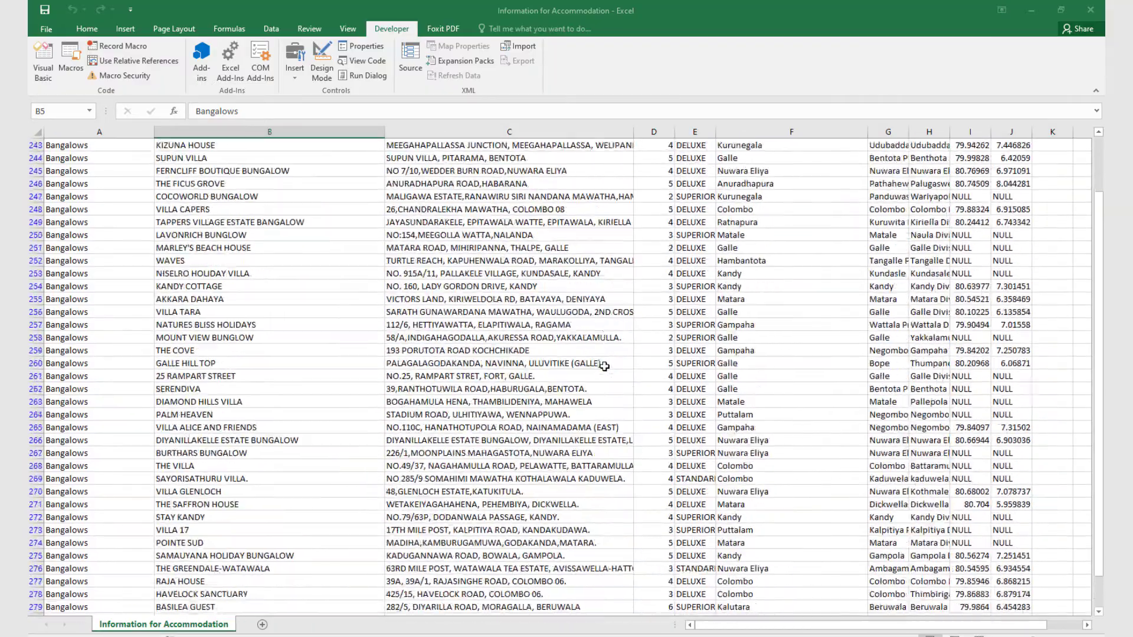
{"action": "scroll", "coordinate": [593, 366], "scroll_direction": "up", "scroll_amount": 20}
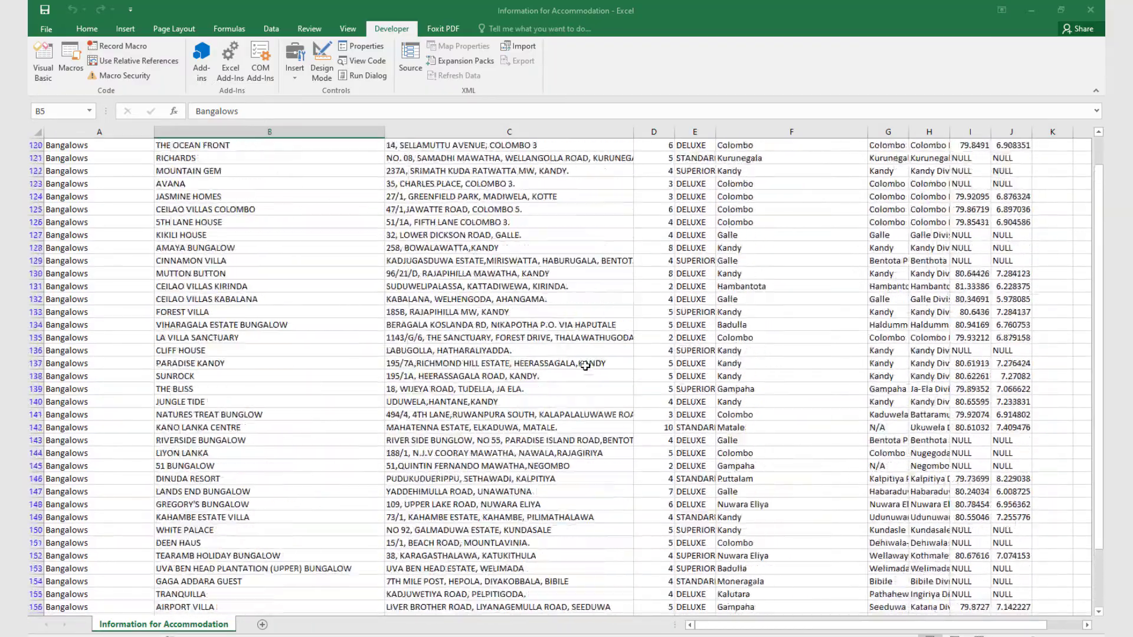
{"action": "scroll", "coordinate": [643, 332], "scroll_direction": "up", "scroll_amount": 1}
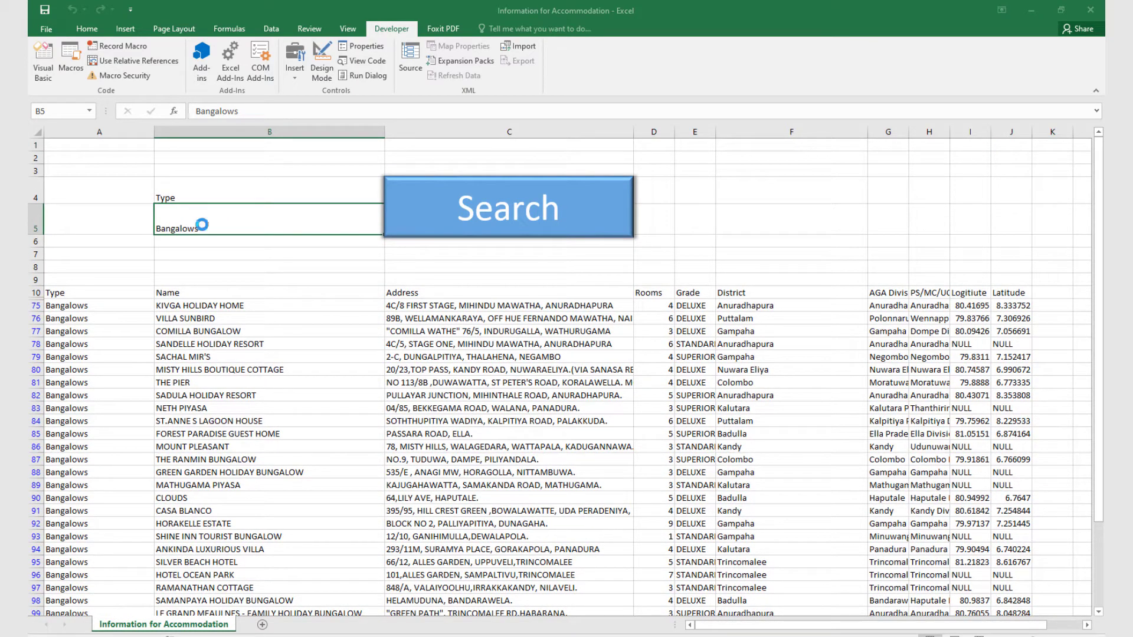
Clear the Bangalows entry from B5 and replace the Type label in B4 with a copy of the Grade column header.
{"action": "key", "text": "Delete"}
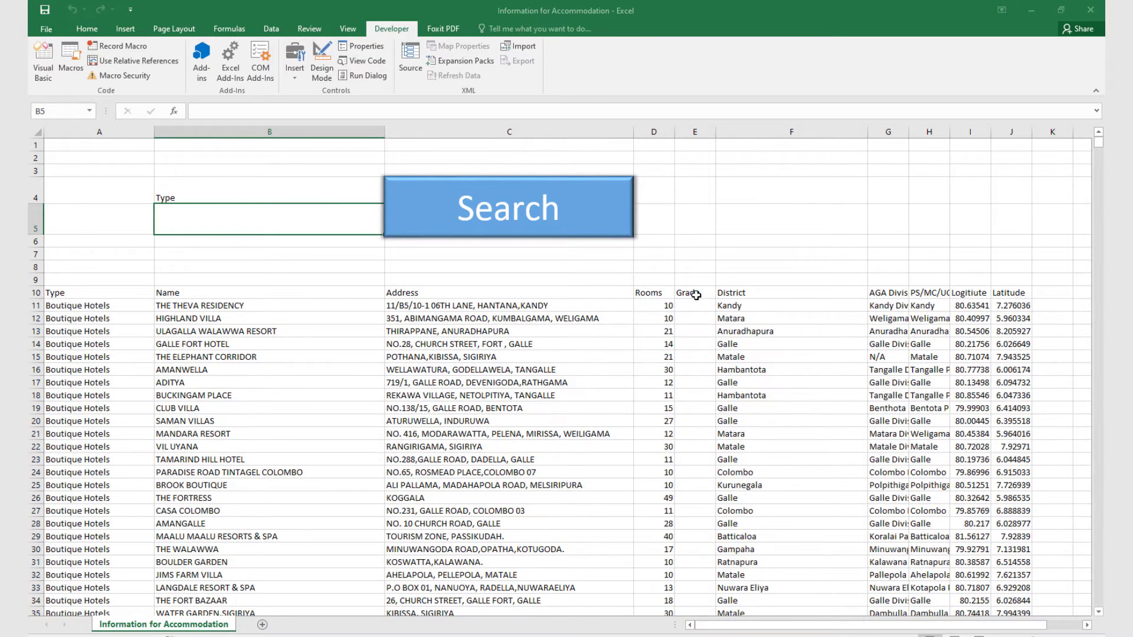
{"action": "left_click", "coordinate": [692, 294]}
{"action": "key", "text": "ctrl+c"}
{"action": "left_click", "coordinate": [216, 186]}
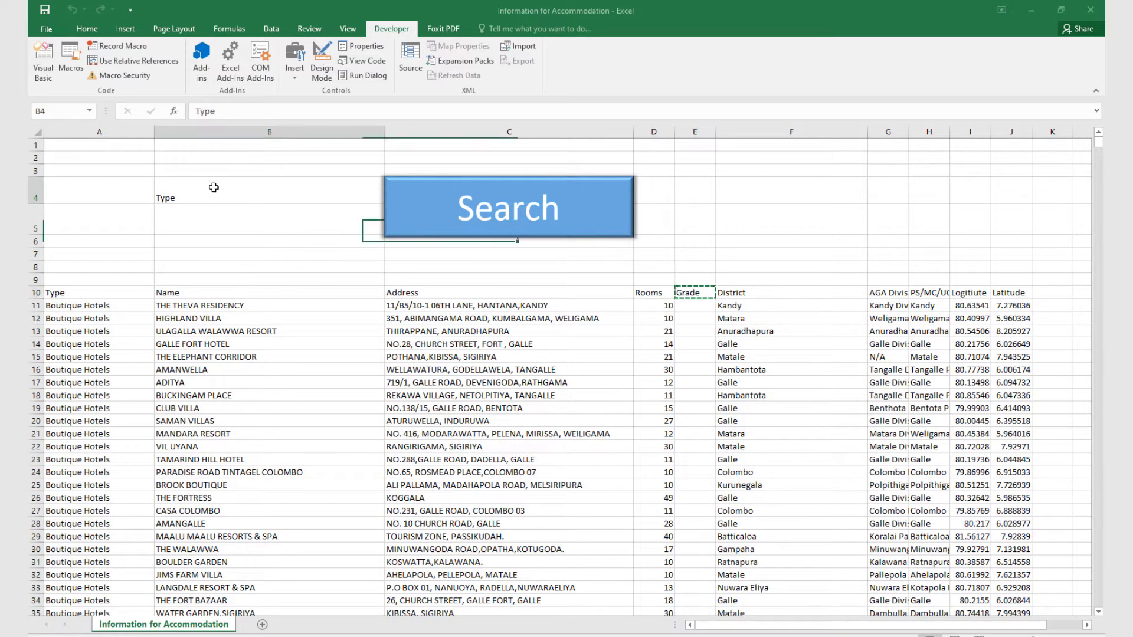
{"action": "key", "text": "ctrl+v"}
Enter delux as the Grade in B5, run the Search button and look through the filtered list.
{"action": "left_click", "coordinate": [187, 215]}
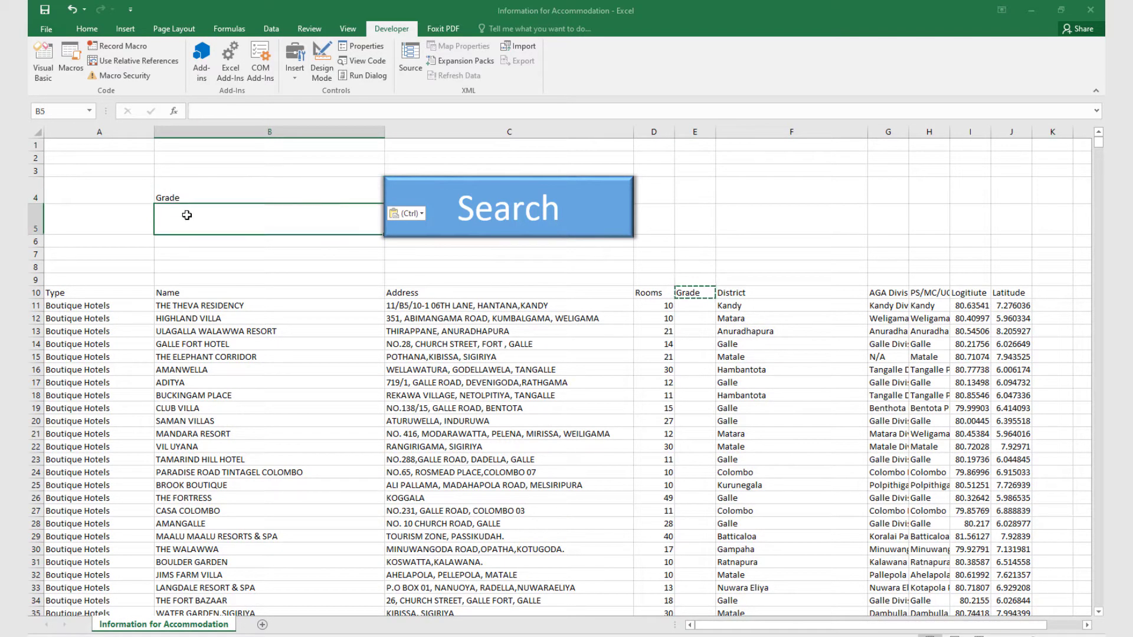
{"action": "type", "text": "delux"}
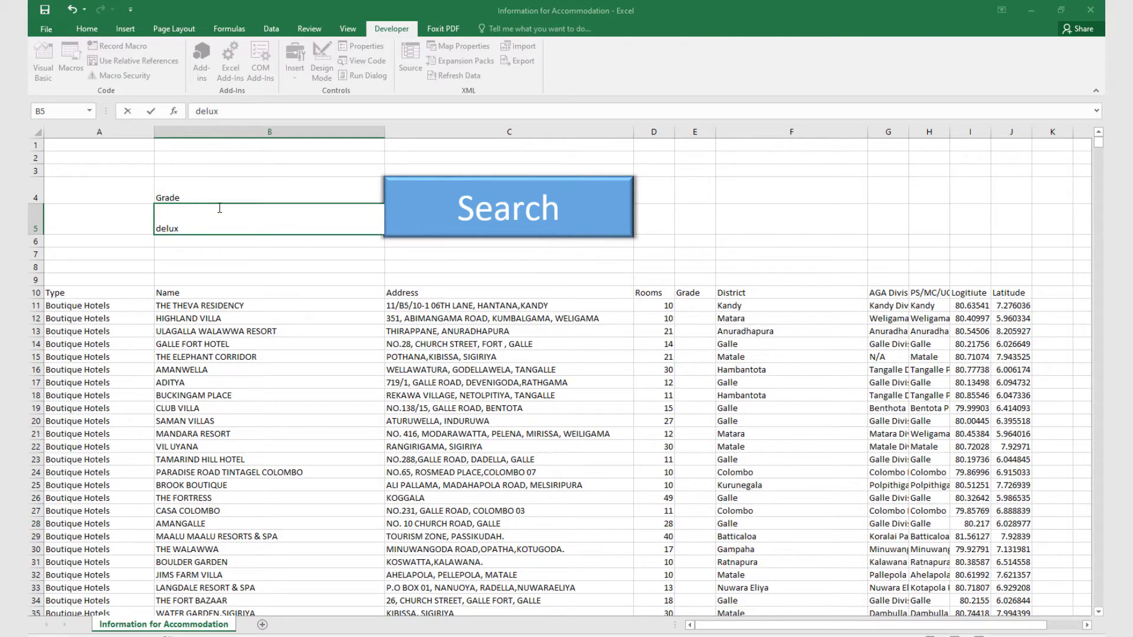
{"action": "left_click", "coordinate": [482, 200]}
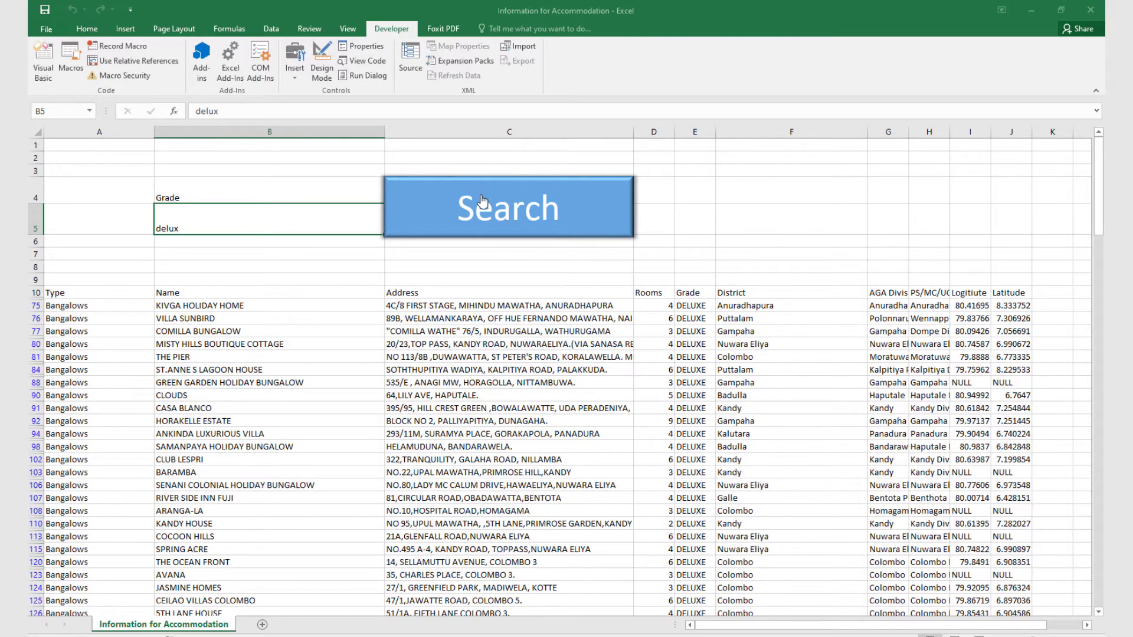
{"action": "scroll", "coordinate": [690, 333], "scroll_direction": "down", "scroll_amount": 15}
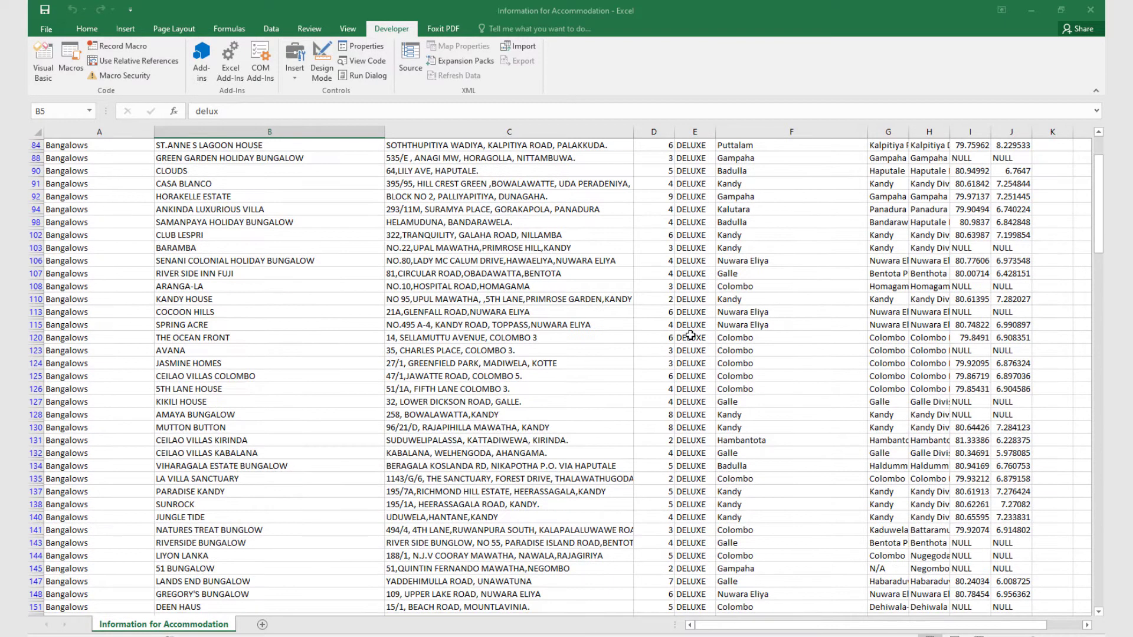
{"action": "scroll", "coordinate": [690, 335], "scroll_direction": "down", "scroll_amount": 5}
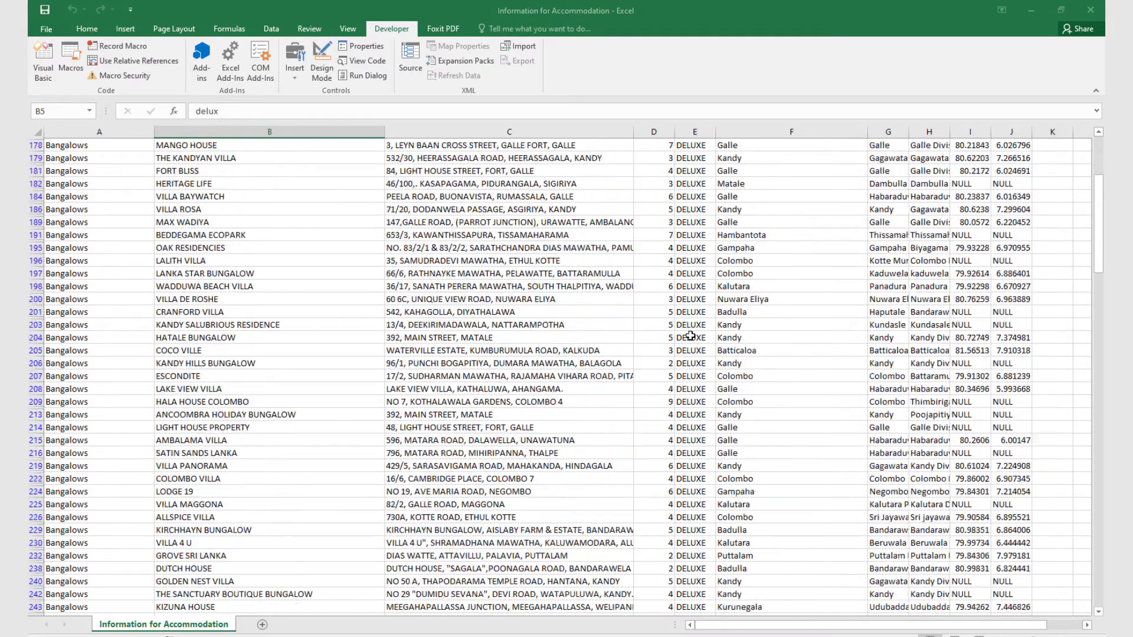
{"action": "scroll", "coordinate": [673, 327], "scroll_direction": "up", "scroll_amount": 13}
{"action": "scroll", "coordinate": [660, 321], "scroll_direction": "up", "scroll_amount": 10}
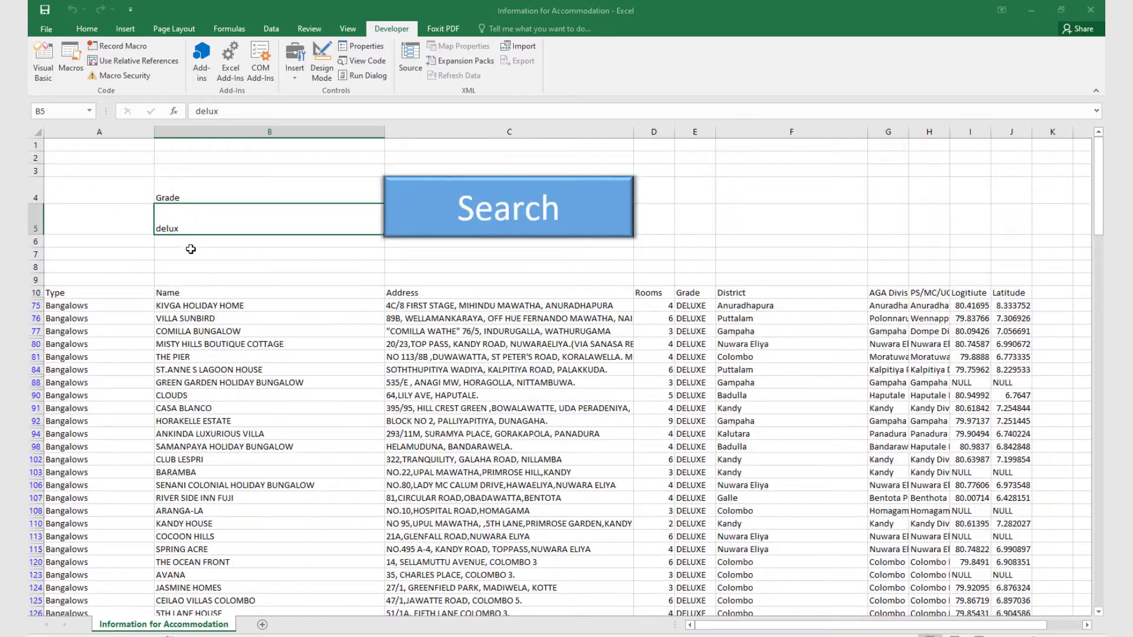
{"action": "left_click", "coordinate": [190, 249]}
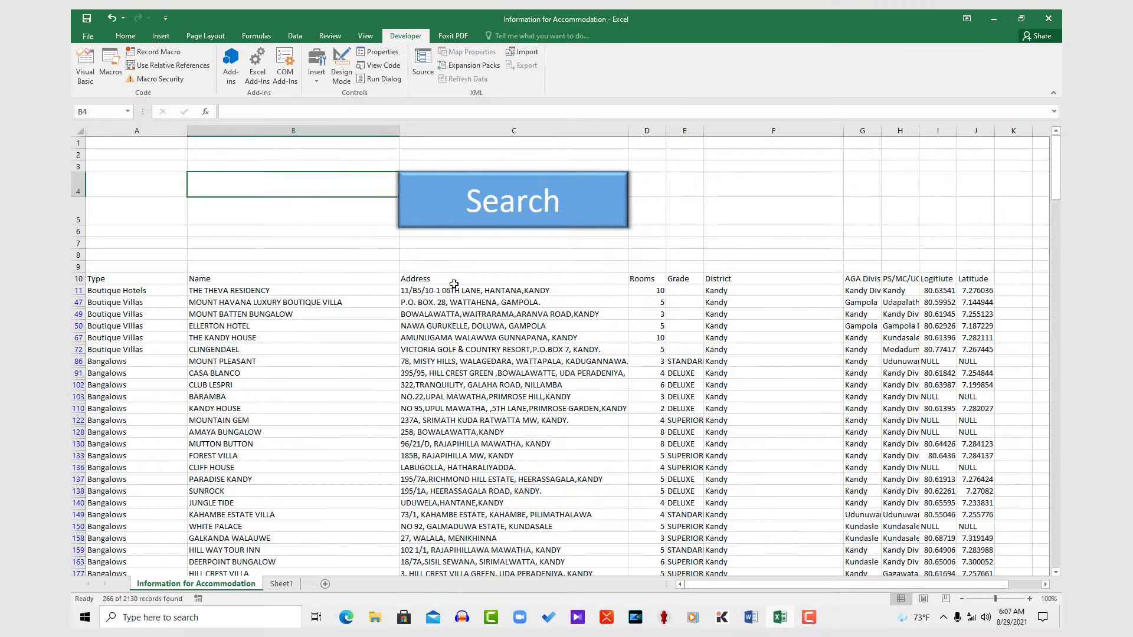
Save Information for Accommodation to the Desktop as an Excel Macro-Enabled Workbook and close it.
{"action": "left_click", "coordinate": [301, 243]}
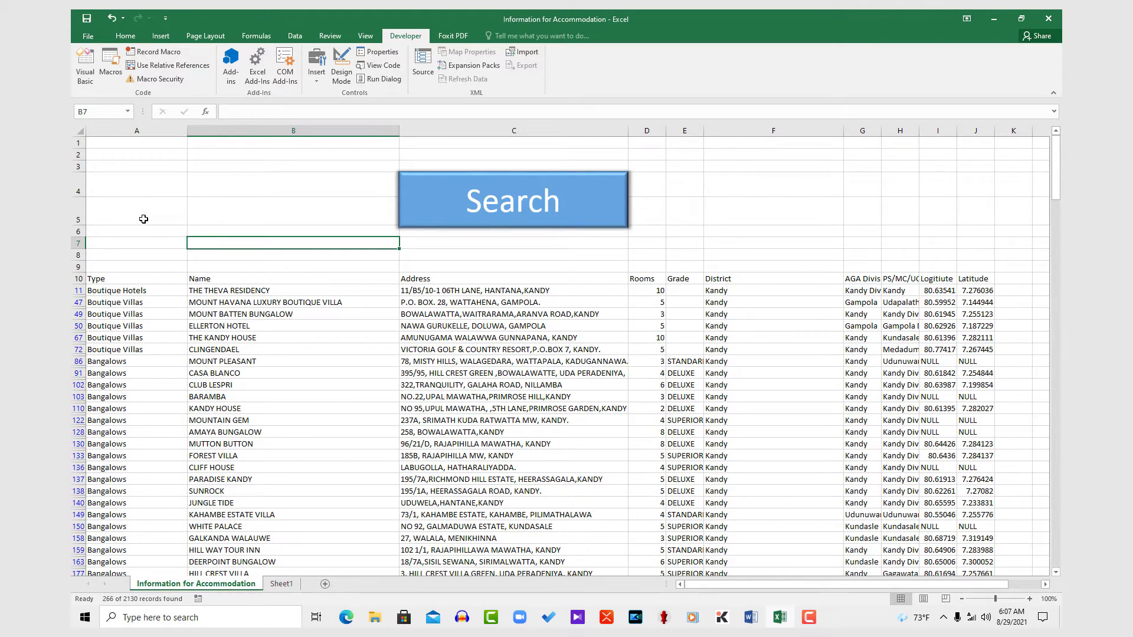
{"action": "left_click", "coordinate": [88, 37]}
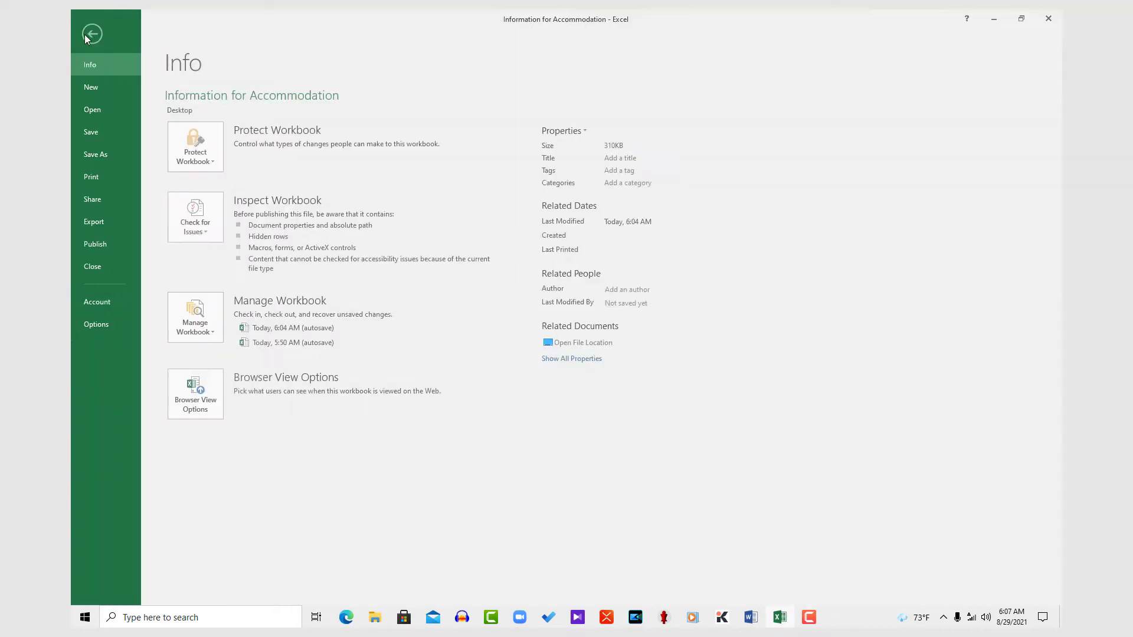
{"action": "left_click", "coordinate": [108, 157]}
{"action": "left_click", "coordinate": [419, 126]}
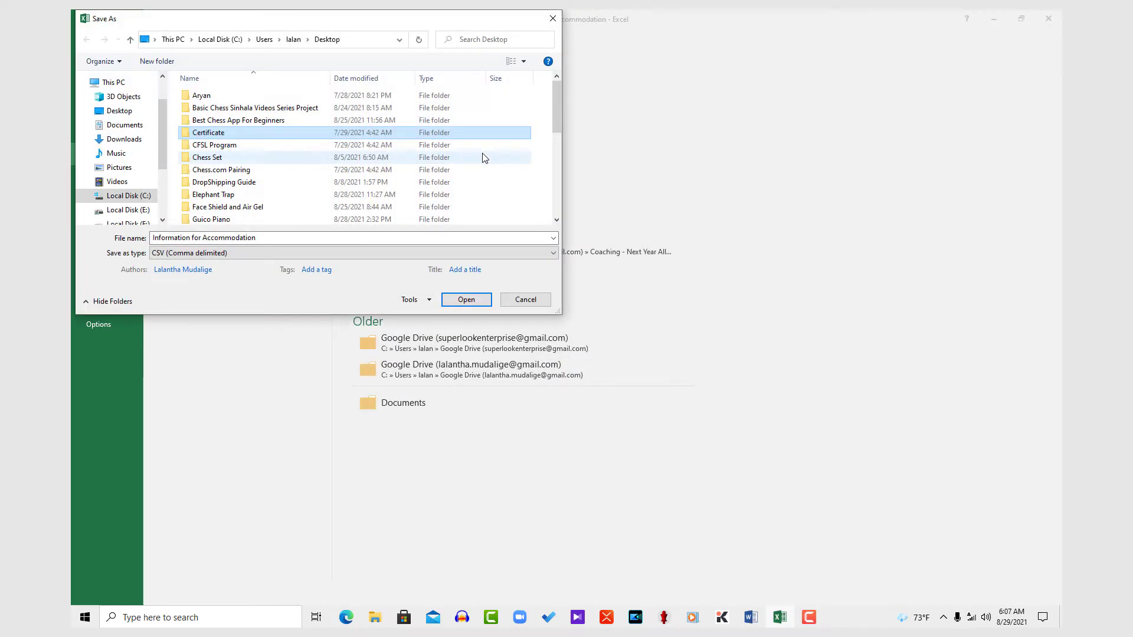
{"action": "left_click", "coordinate": [126, 113]}
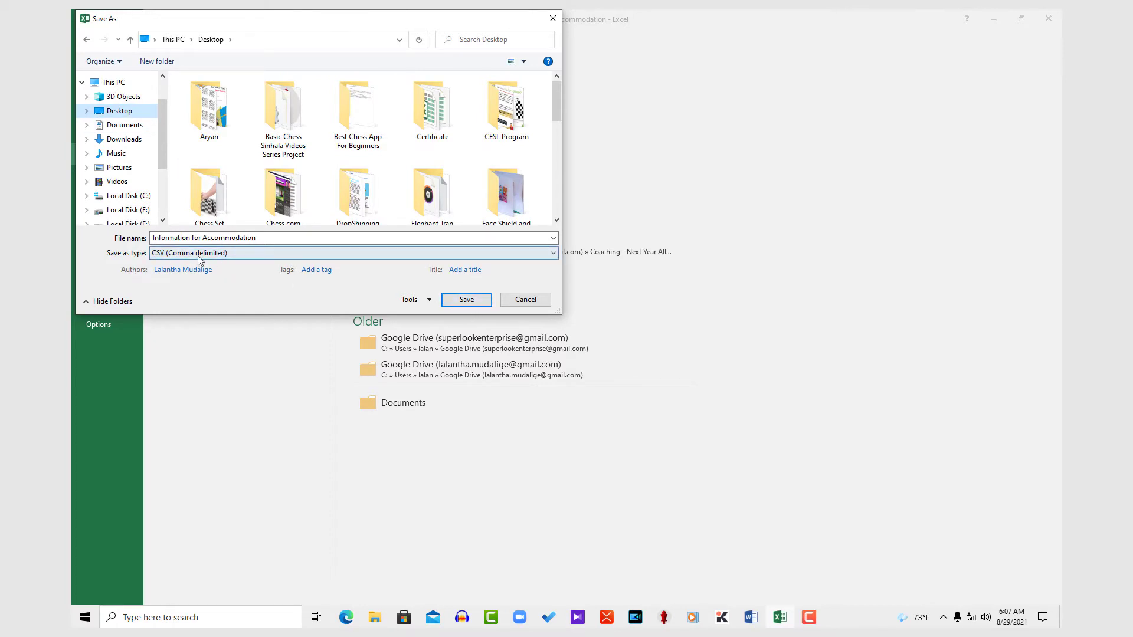
{"action": "left_click", "coordinate": [220, 253]}
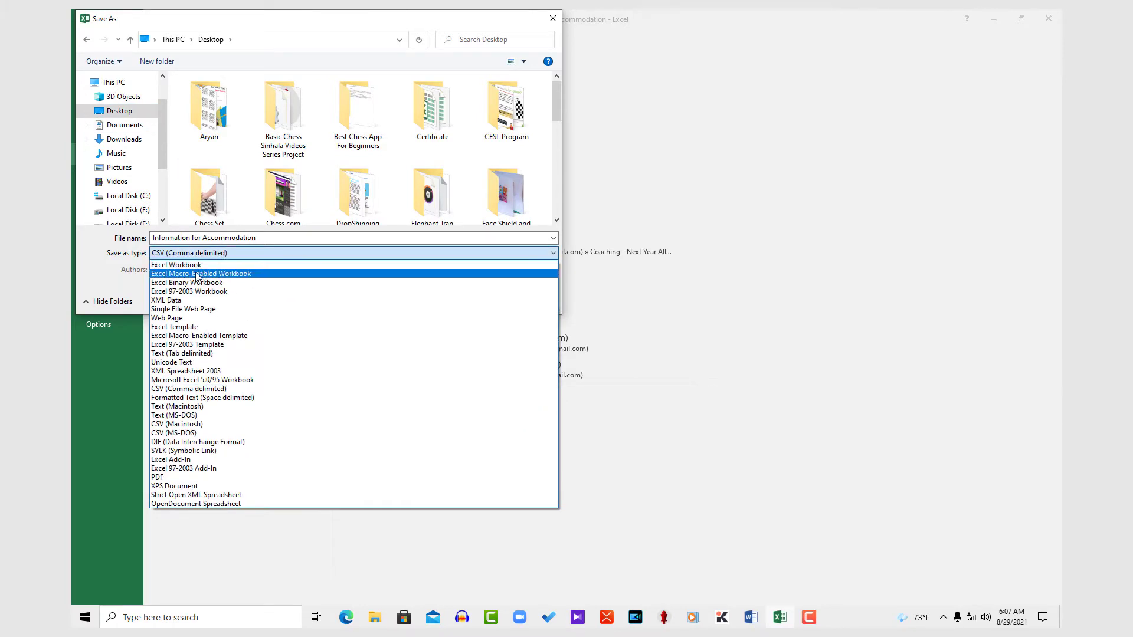
{"action": "left_click", "coordinate": [197, 273]}
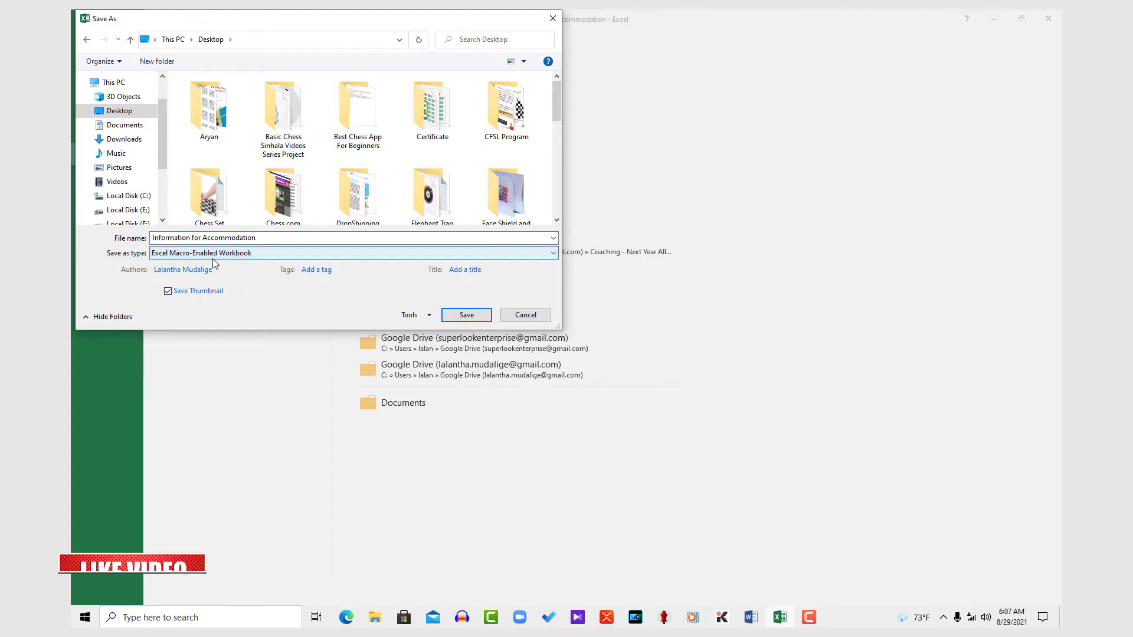
{"action": "left_click", "coordinate": [467, 315]}
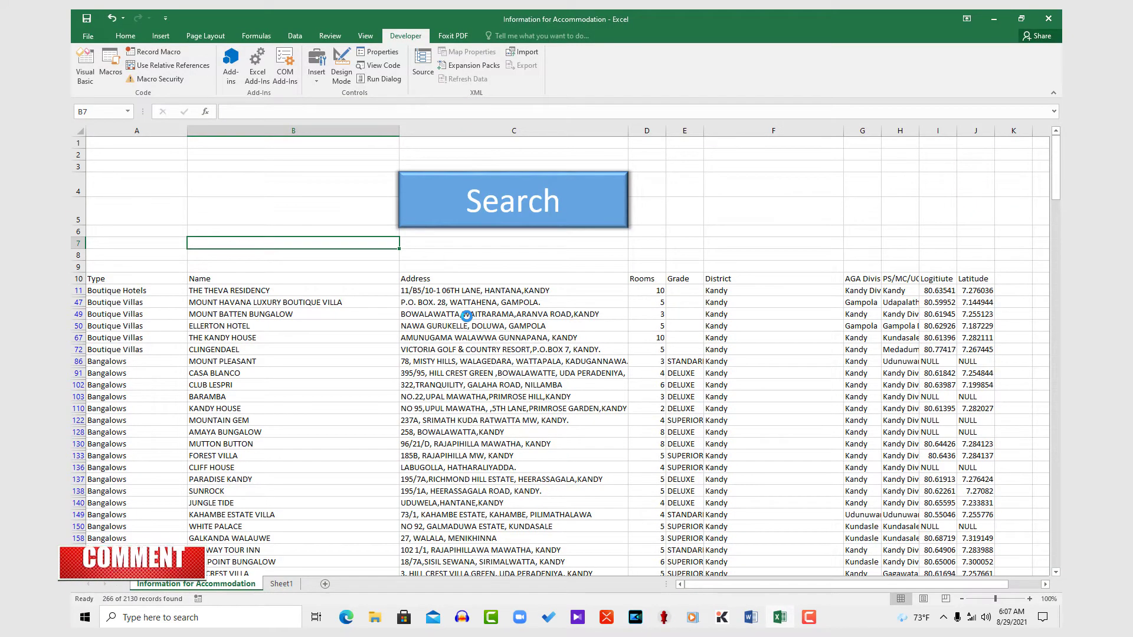
{"action": "left_click", "coordinate": [1051, 15]}
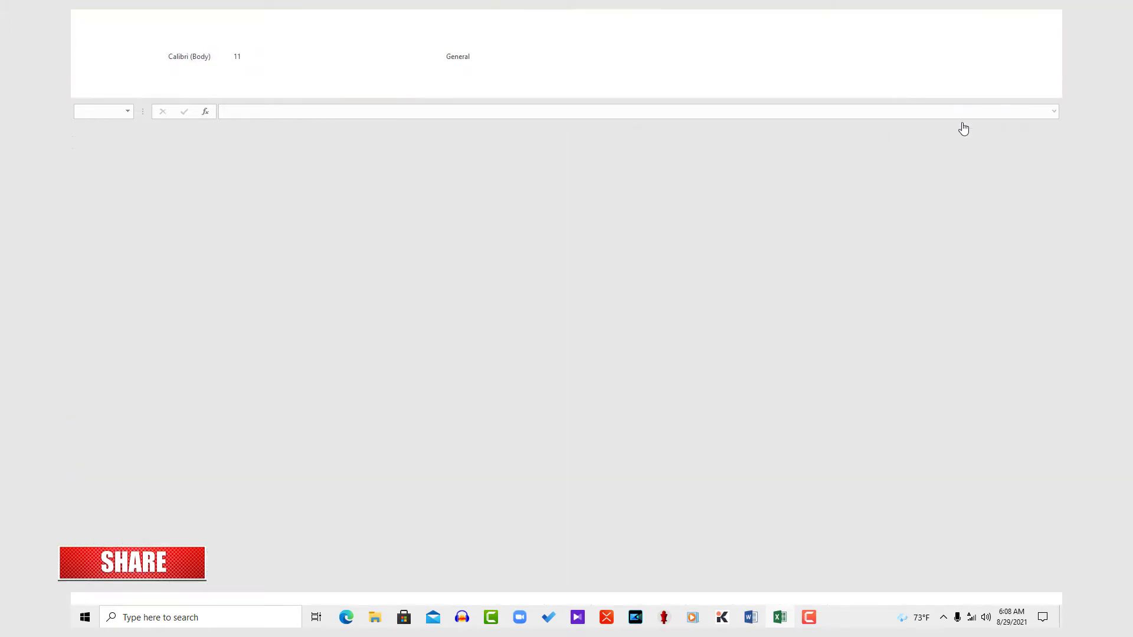
Close the empty Excel window, reopen the macro-enabled Information for Accommodation workbook from the desktop and enable its macro content.
{"action": "left_click", "coordinate": [1051, 16]}
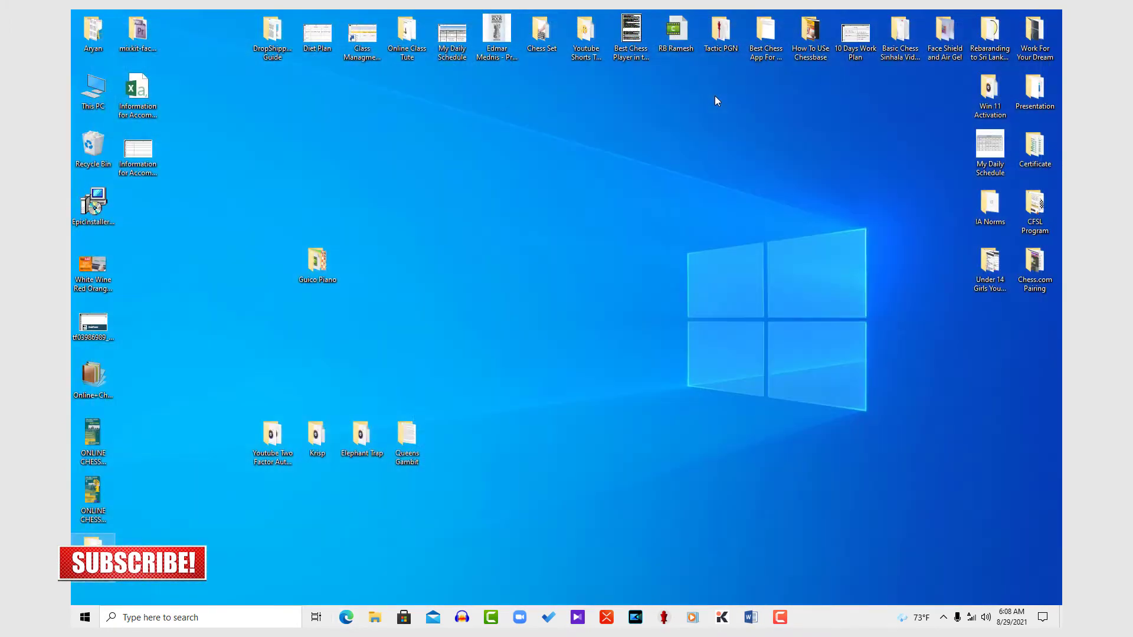
{"action": "left_click", "coordinate": [136, 154]}
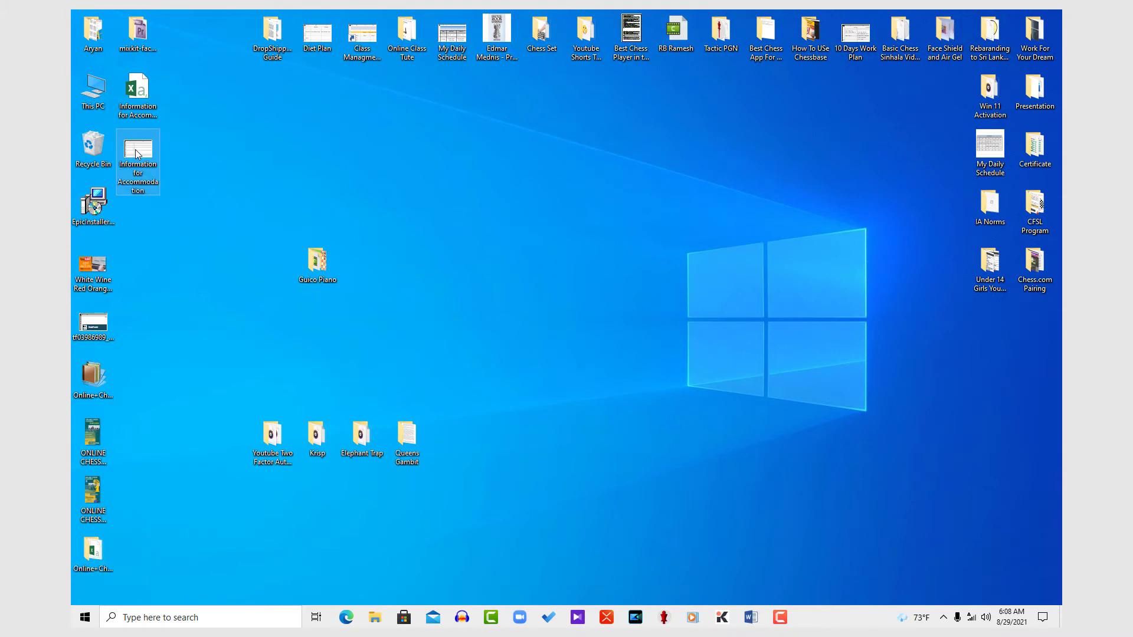
{"action": "double_click", "coordinate": [136, 154]}
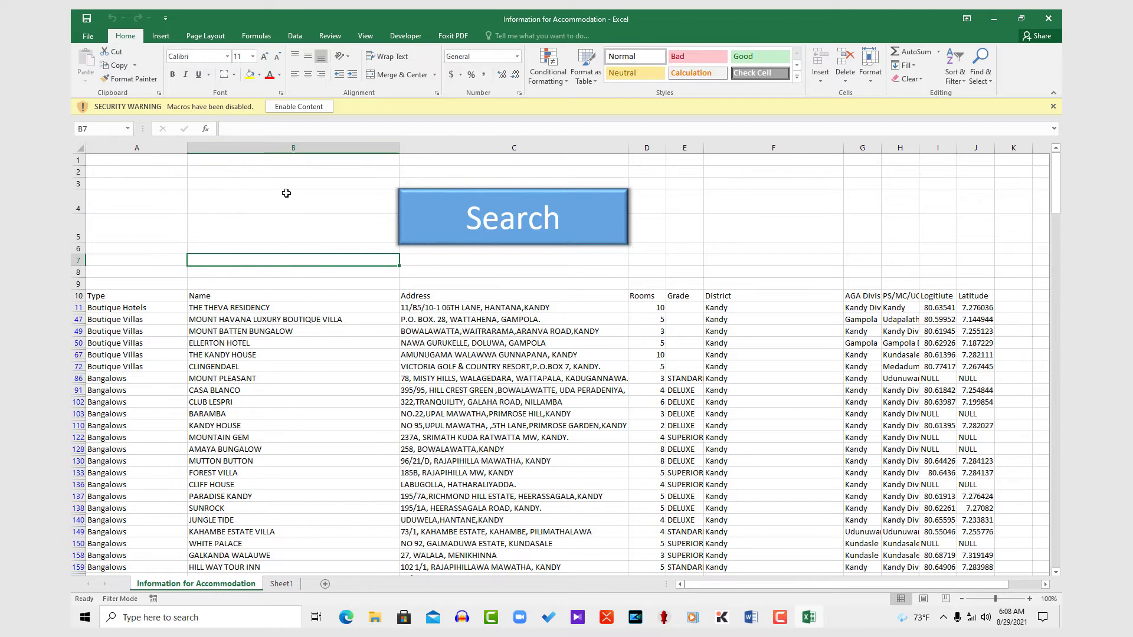
{"action": "left_click", "coordinate": [301, 108]}
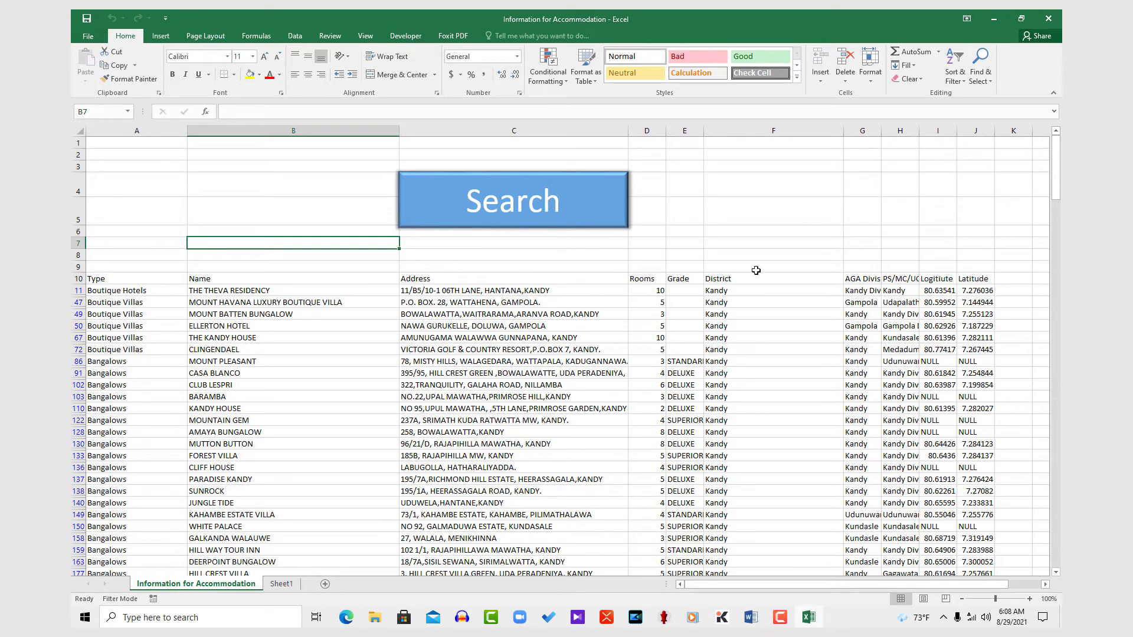
Copy the Rooms column header from D10 into B4 as the search label.
{"action": "left_click", "coordinate": [635, 278]}
{"action": "key", "text": "ctrl+c"}
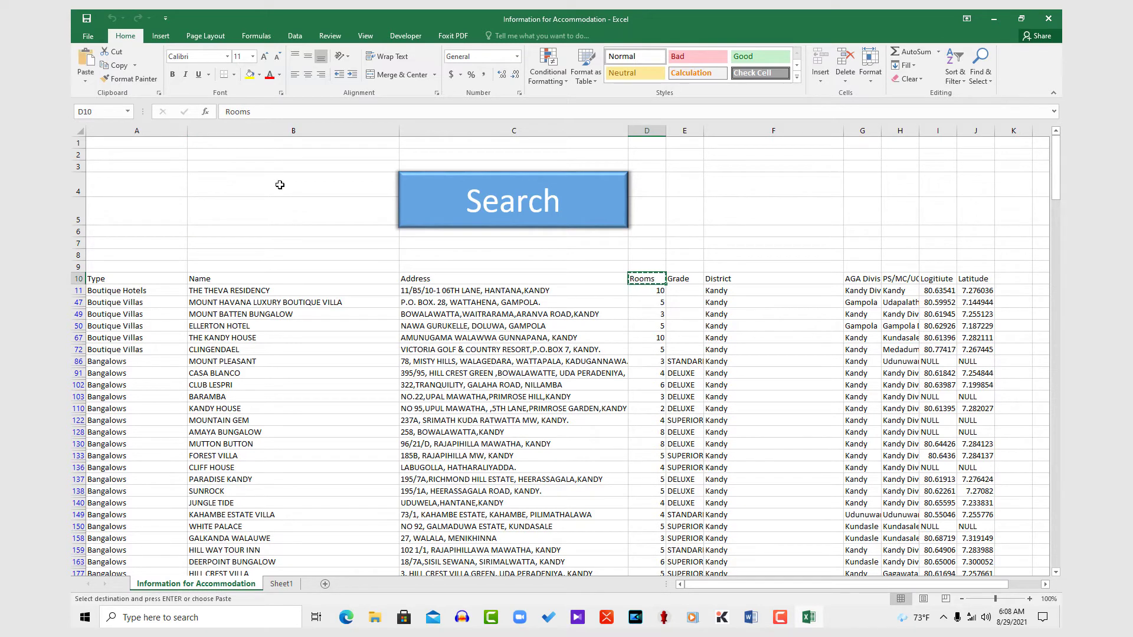
{"action": "left_click", "coordinate": [279, 185]}
{"action": "key", "text": "ctrl+v"}
Enter 5 as the Rooms value in B5, run the Search button and look through the filtered list.
{"action": "left_click", "coordinate": [260, 218]}
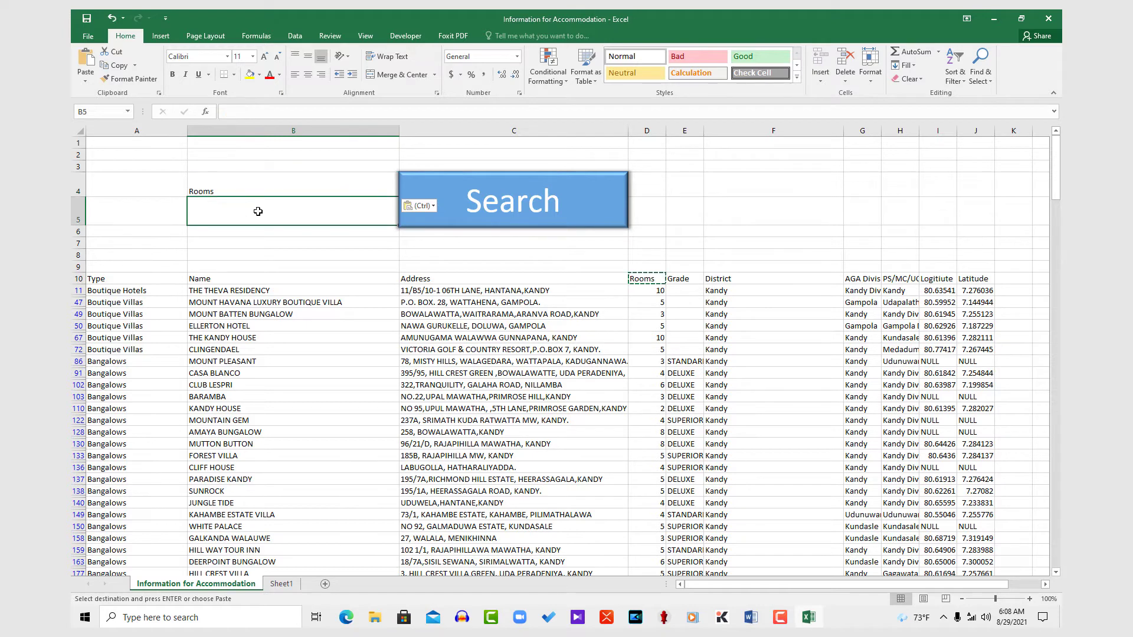
{"action": "type", "text": "5"}
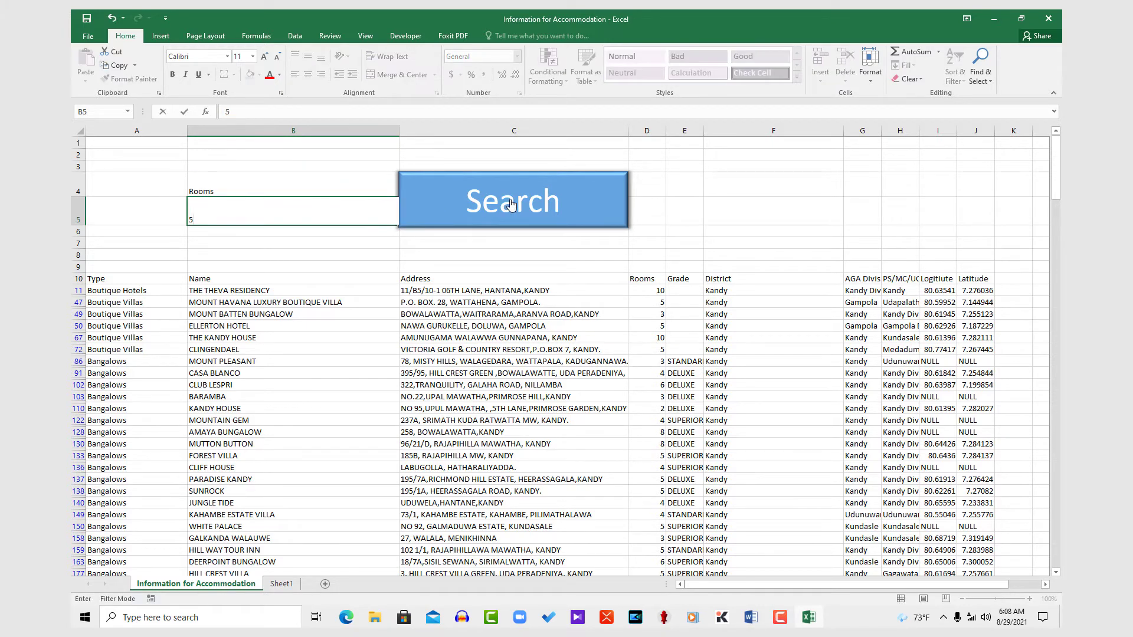
{"action": "left_click", "coordinate": [511, 204]}
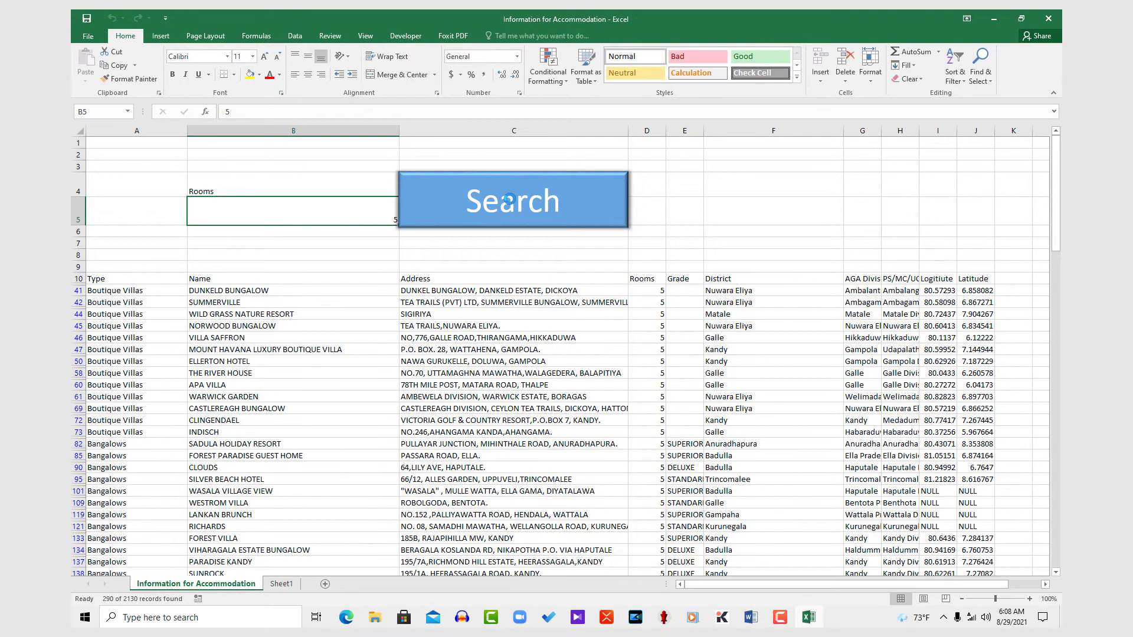
{"action": "scroll", "coordinate": [663, 330], "scroll_direction": "down", "scroll_amount": 8}
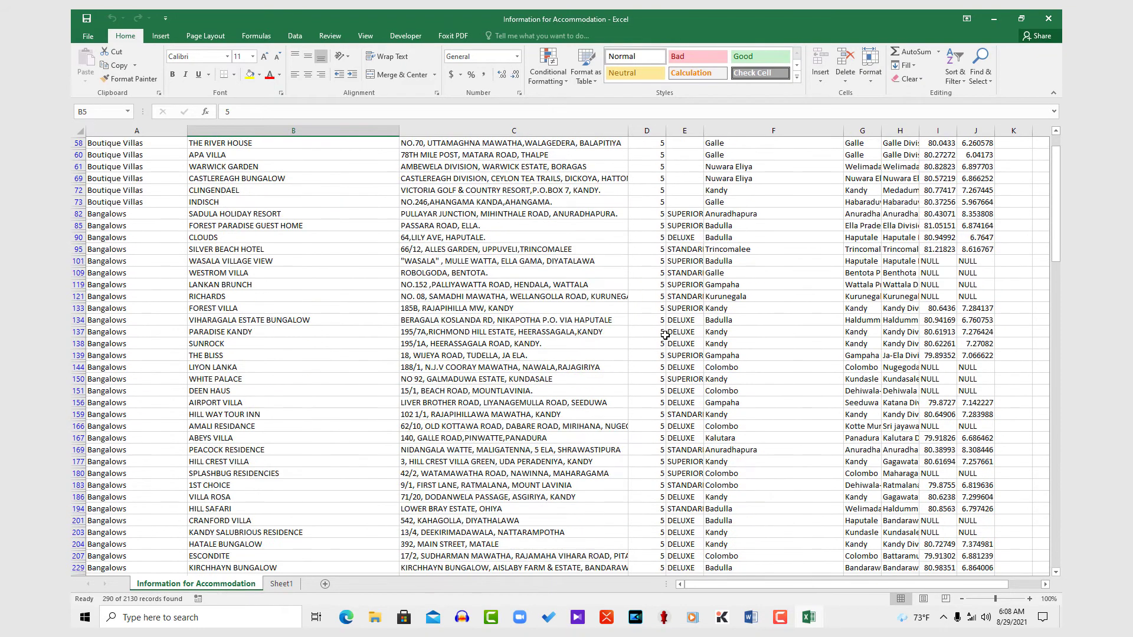
{"action": "scroll", "coordinate": [663, 345], "scroll_direction": "down", "scroll_amount": 2}
{"action": "scroll", "coordinate": [655, 357], "scroll_direction": "up", "scroll_amount": 9}
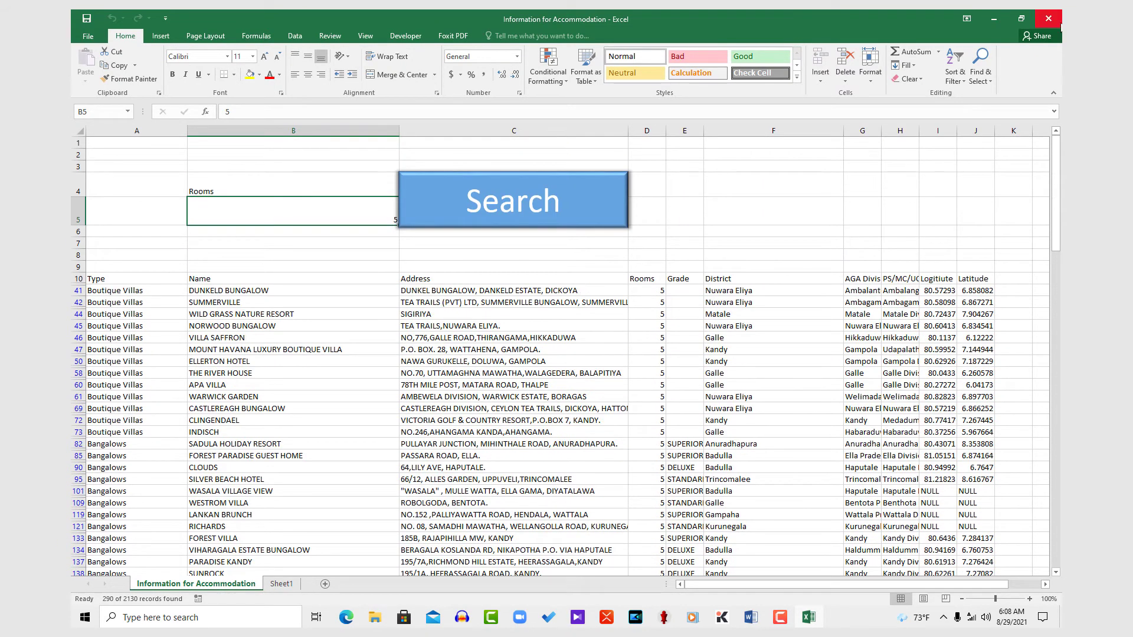
Close the workbook with its changes saved, and reopen Information for Accommodation from the desktop.
{"action": "left_click", "coordinate": [1059, 23]}
{"action": "left_click", "coordinate": [512, 331]}
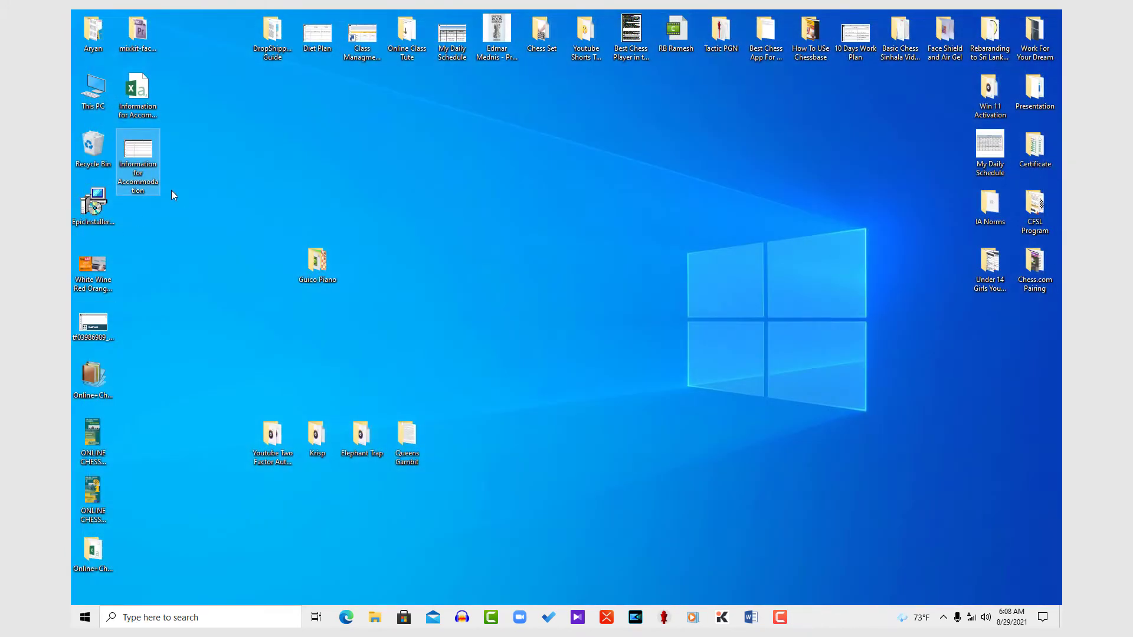
{"action": "double_click", "coordinate": [134, 160]}
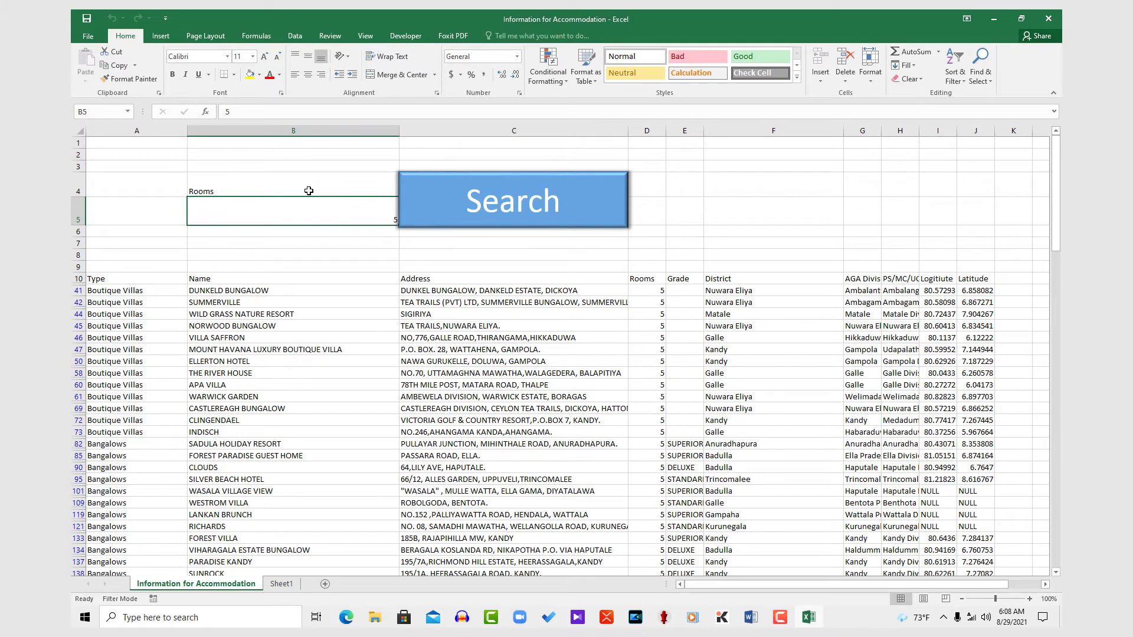
{"action": "left_click", "coordinate": [278, 245]}
{"action": "left_click_drag", "start_coordinate": [211, 177], "coordinate": [574, 203]}
{"action": "left_click", "coordinate": [259, 288]}
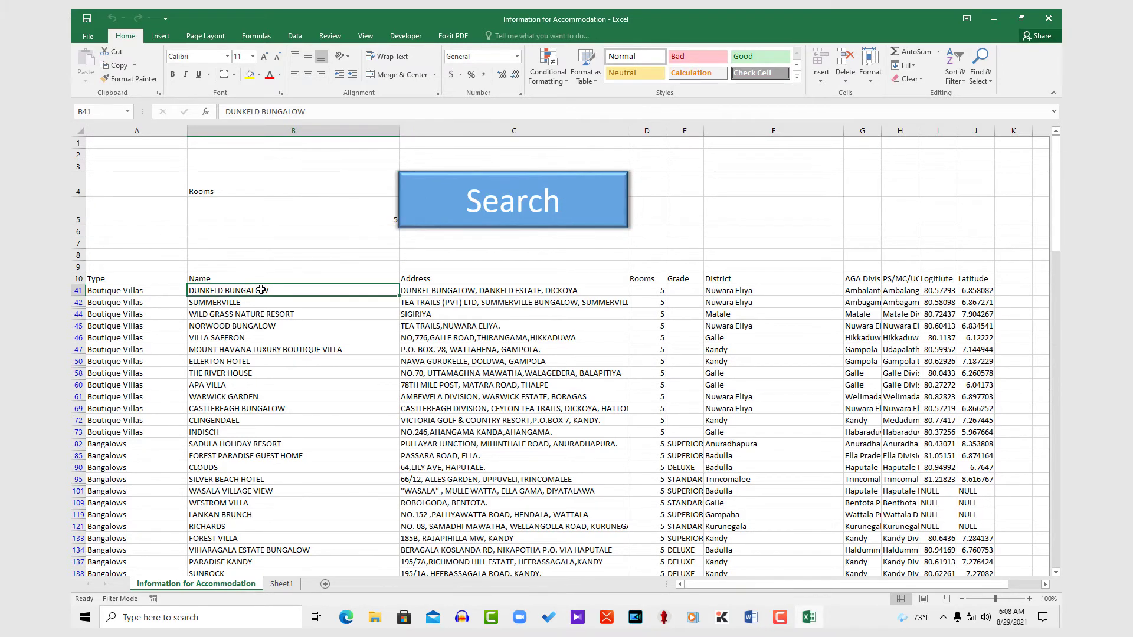